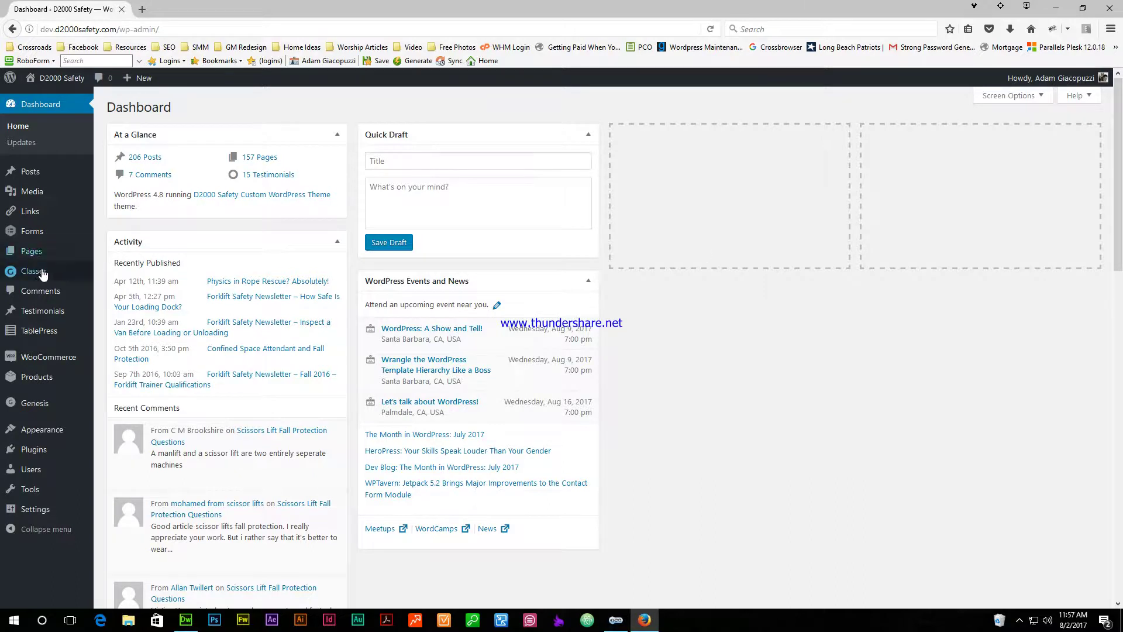
Open the Courses list under Classes and look through all of its entries.
mouse_move(40, 276)
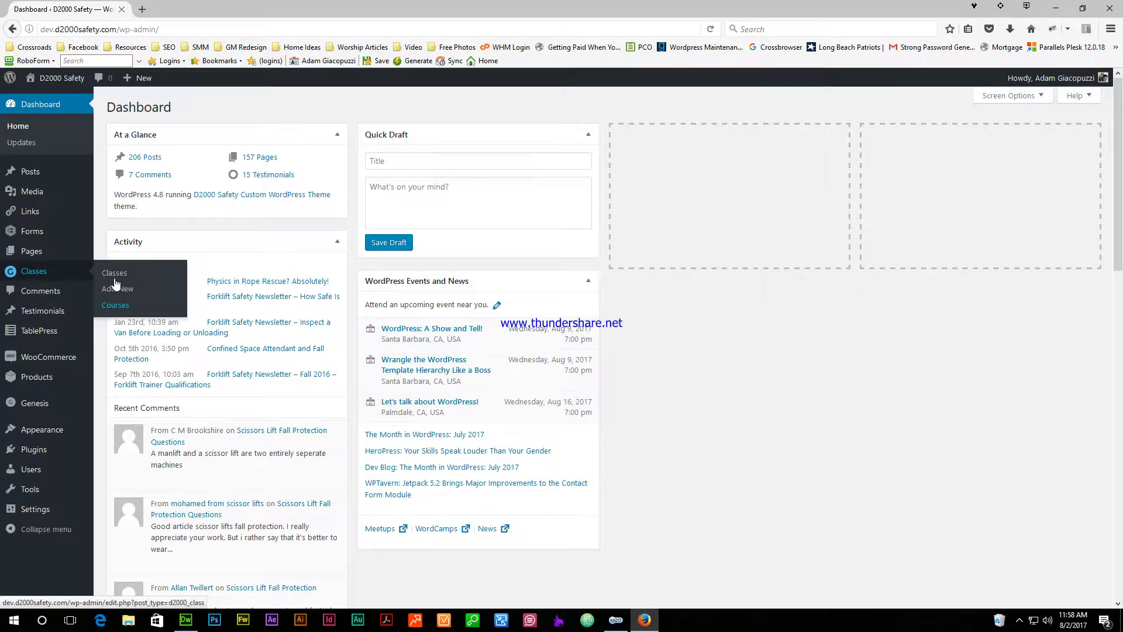
click(113, 305)
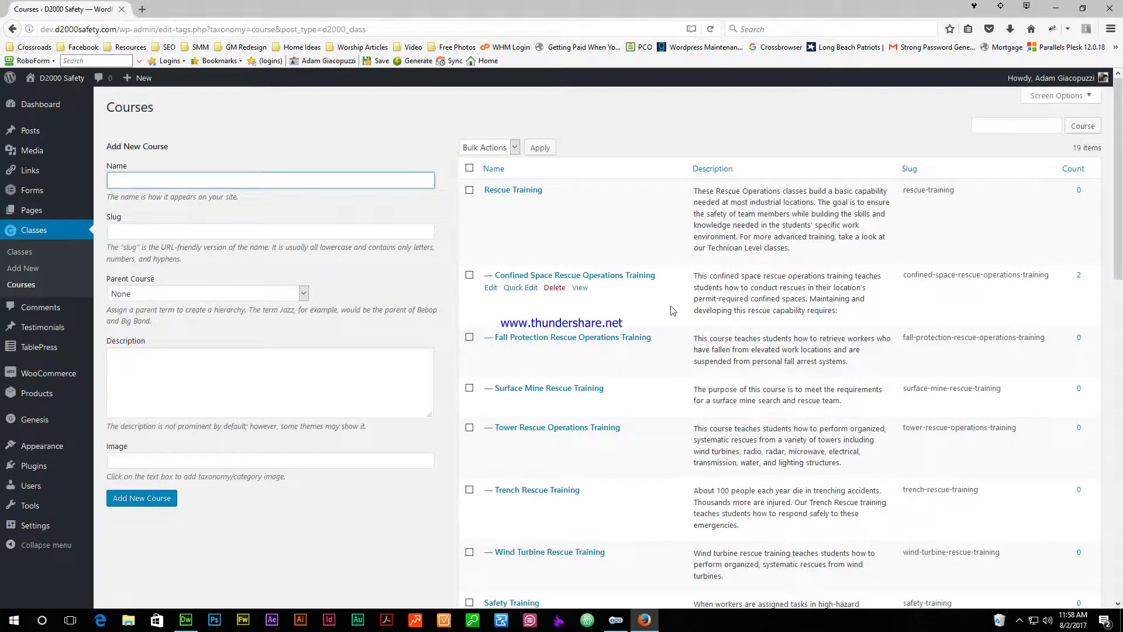
scroll(702, 309, down, 10)
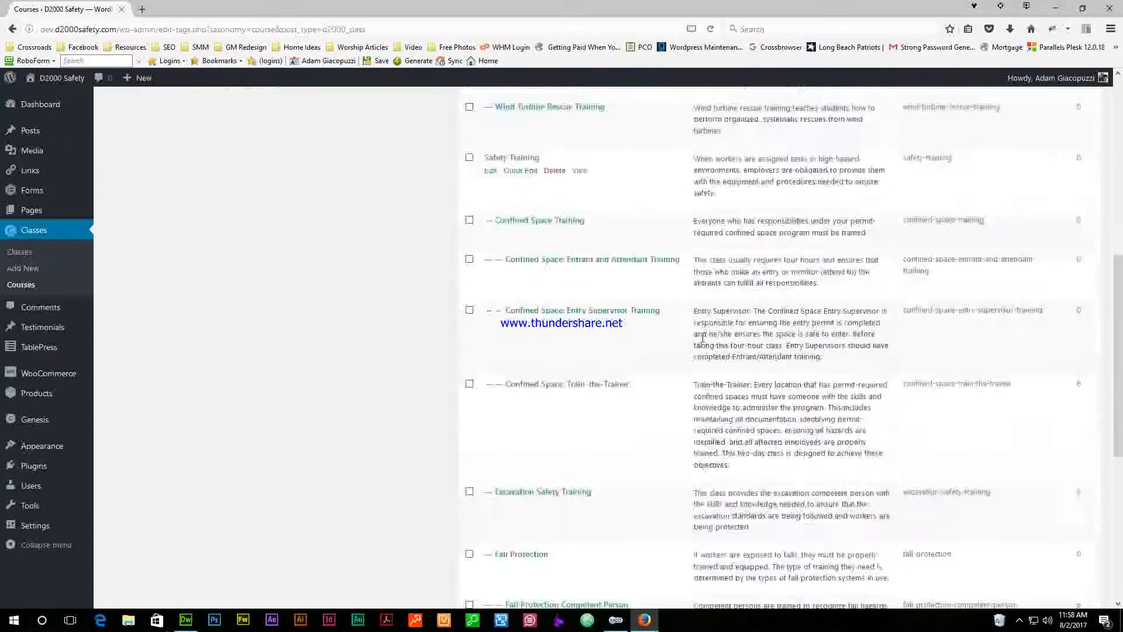
scroll(702, 338, down, 3)
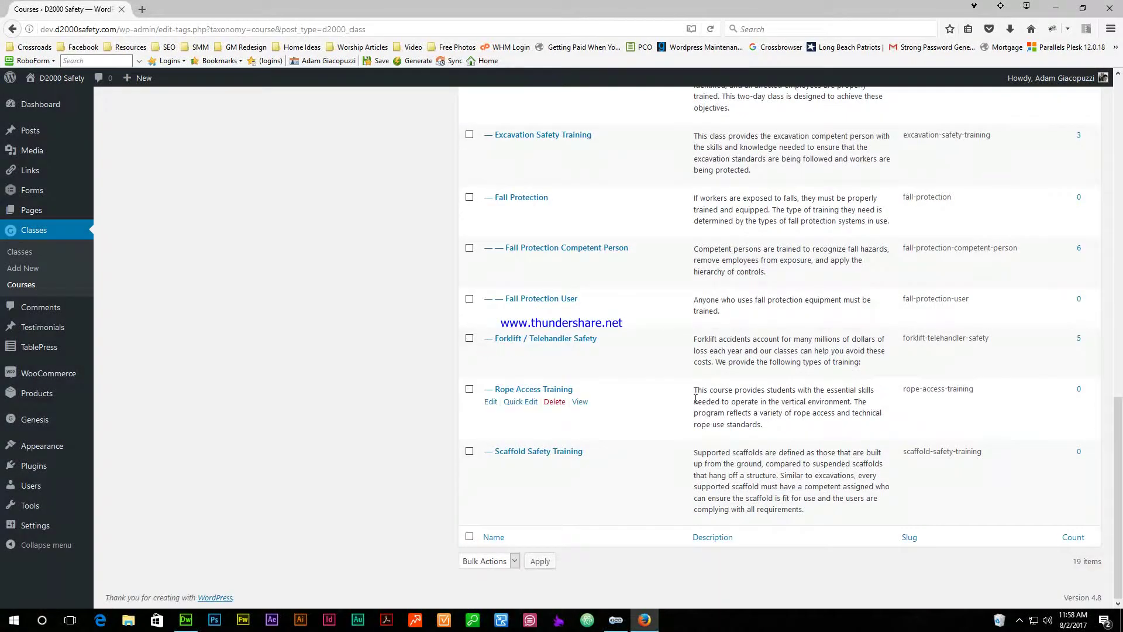
scroll(695, 398, up, 13)
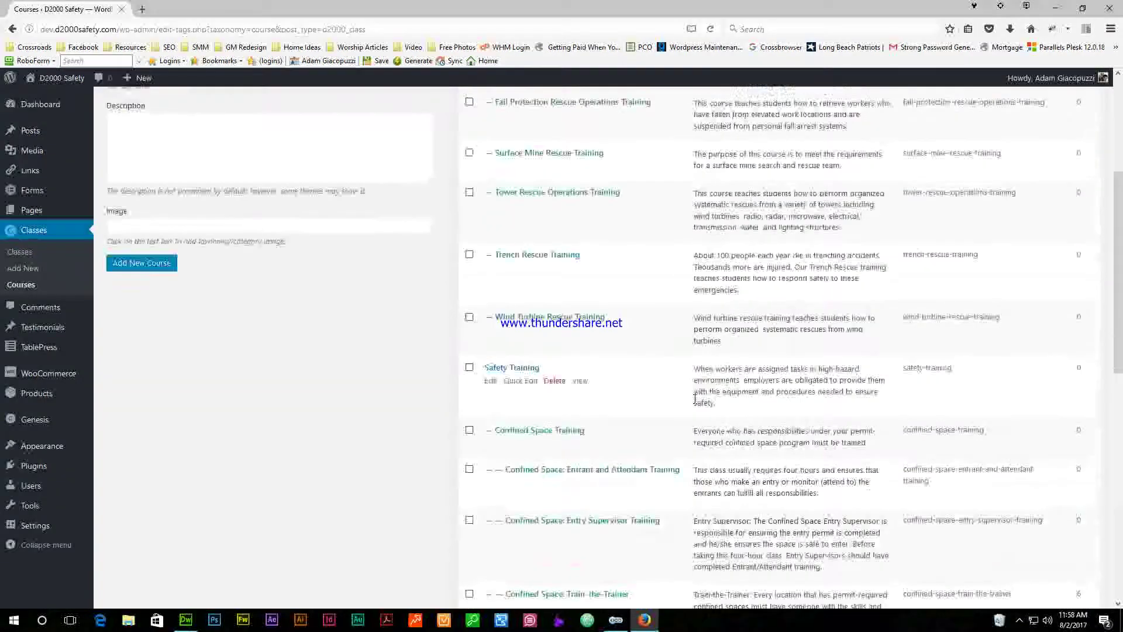
scroll(695, 403, up, 2)
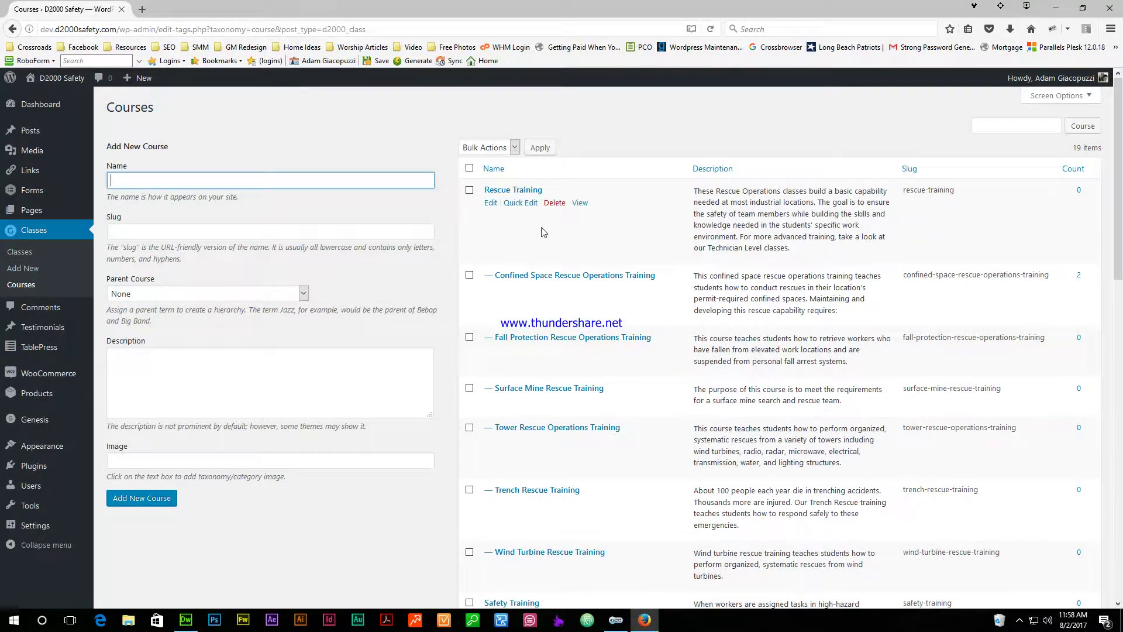
Examine how the sub-courses are nested under the Rescue Training and Safety Training parent courses.
scroll(559, 234, down, 3)
scroll(558, 233, down, 3)
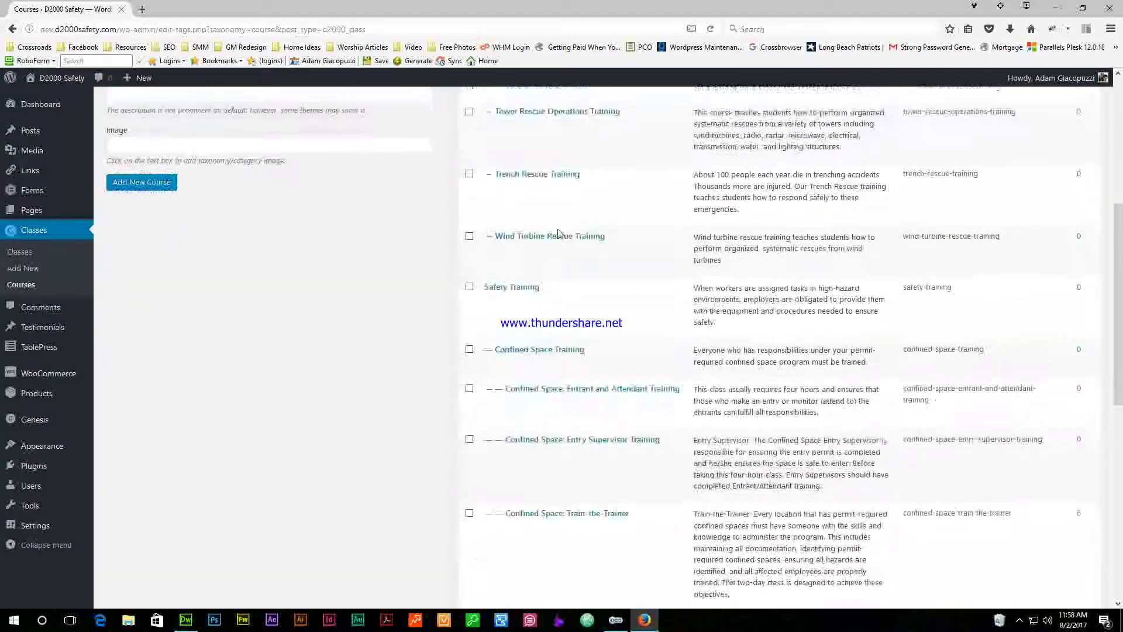
scroll(559, 234, down, 2)
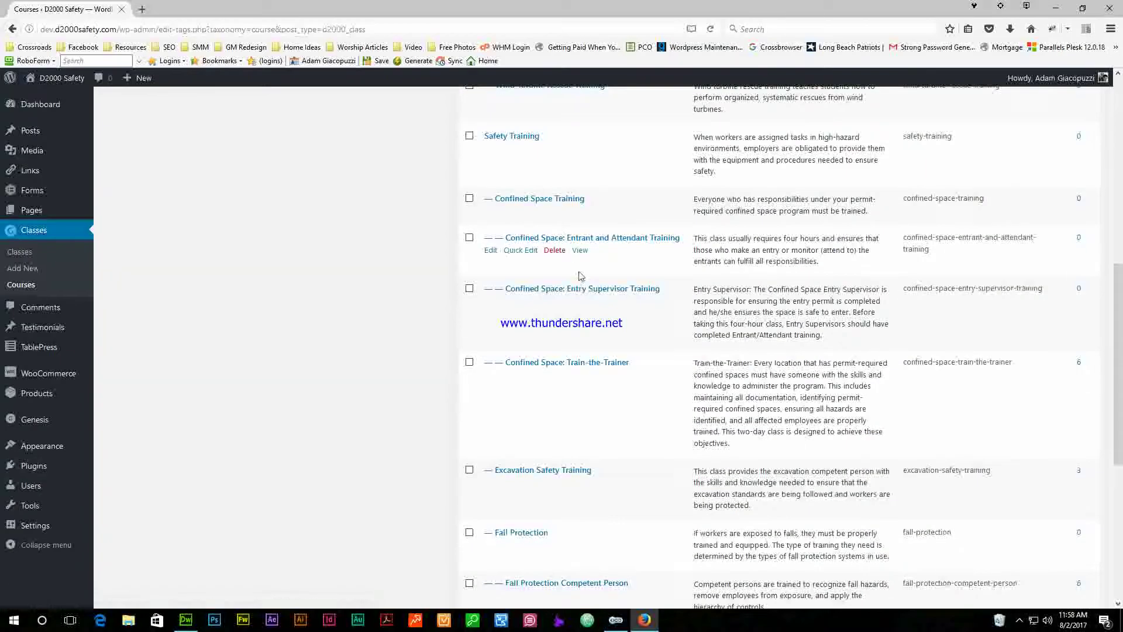
scroll(579, 276, down, 4)
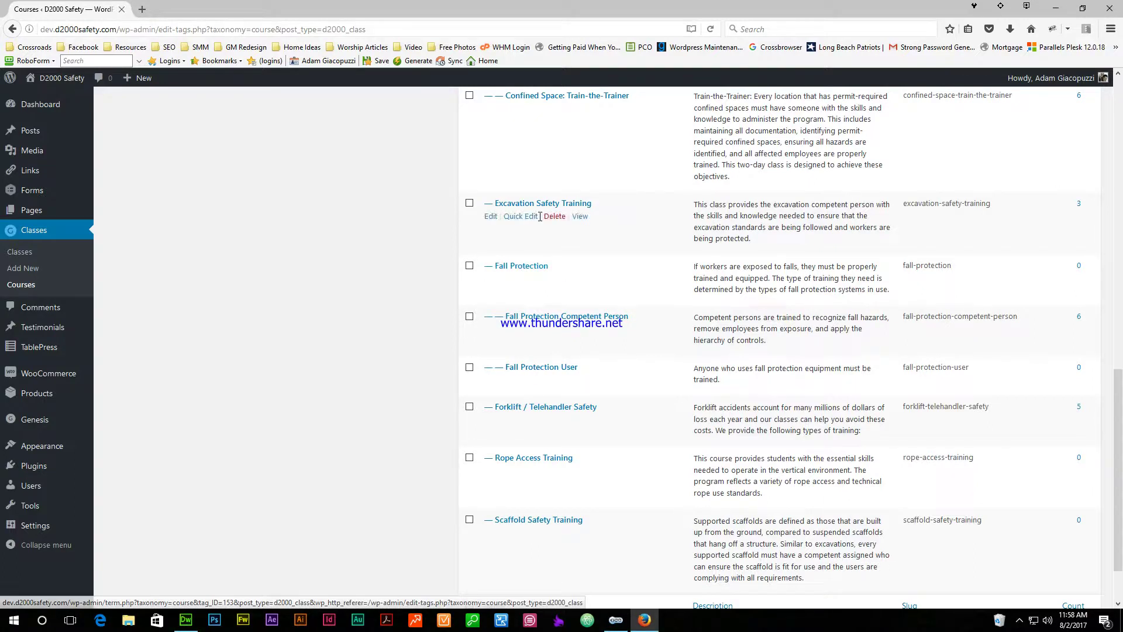
scroll(540, 220, up, 10)
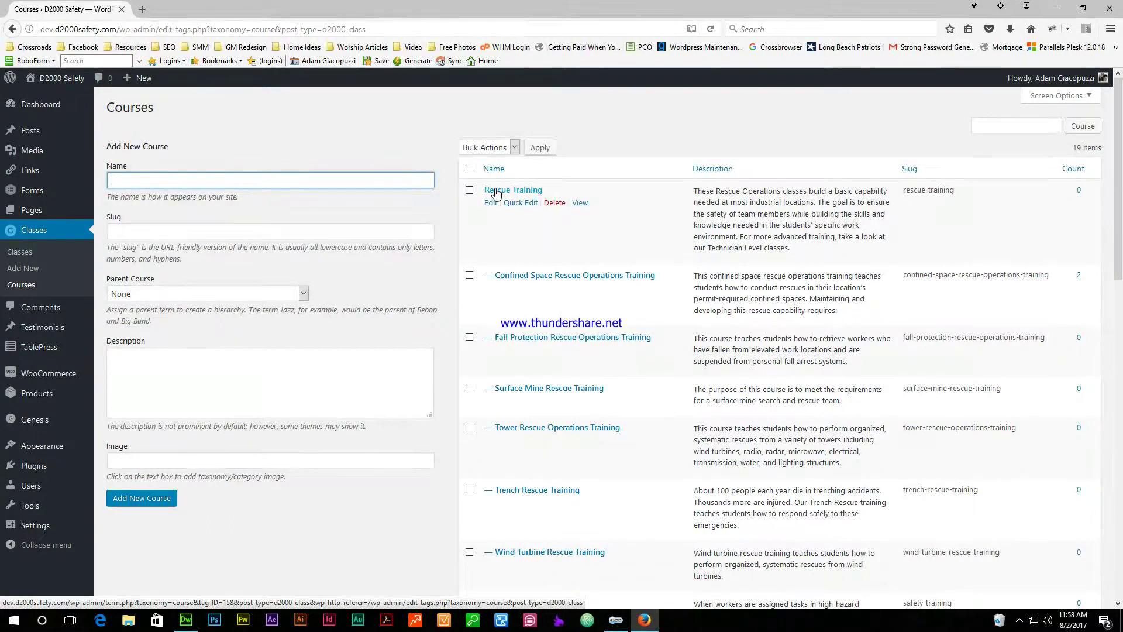
scroll(497, 196, down, 5)
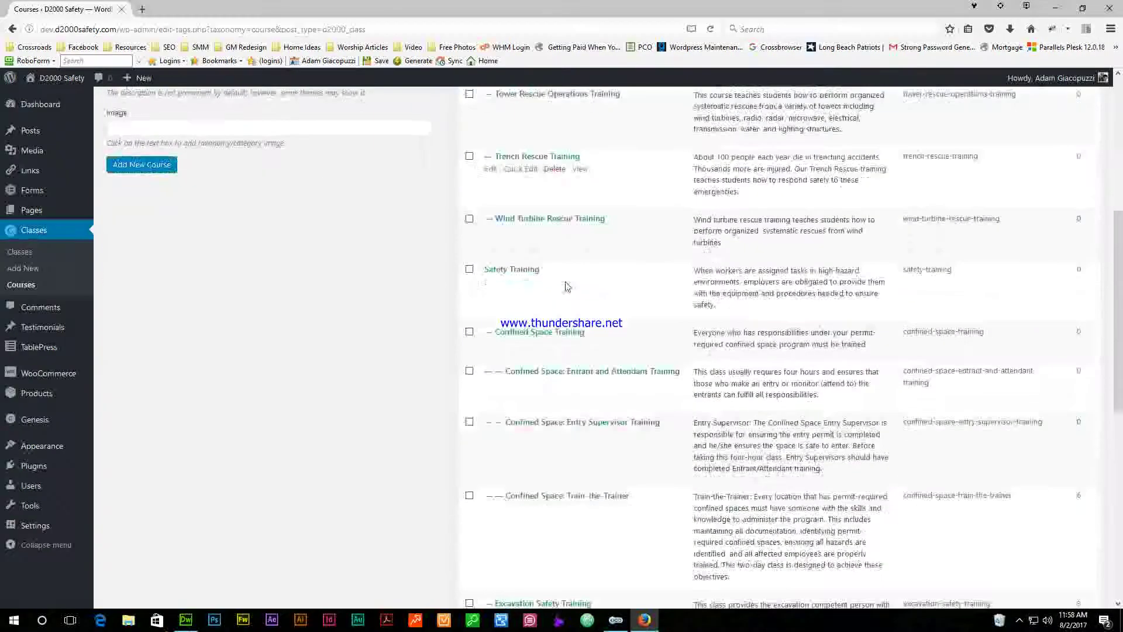
scroll(534, 275, down, 1)
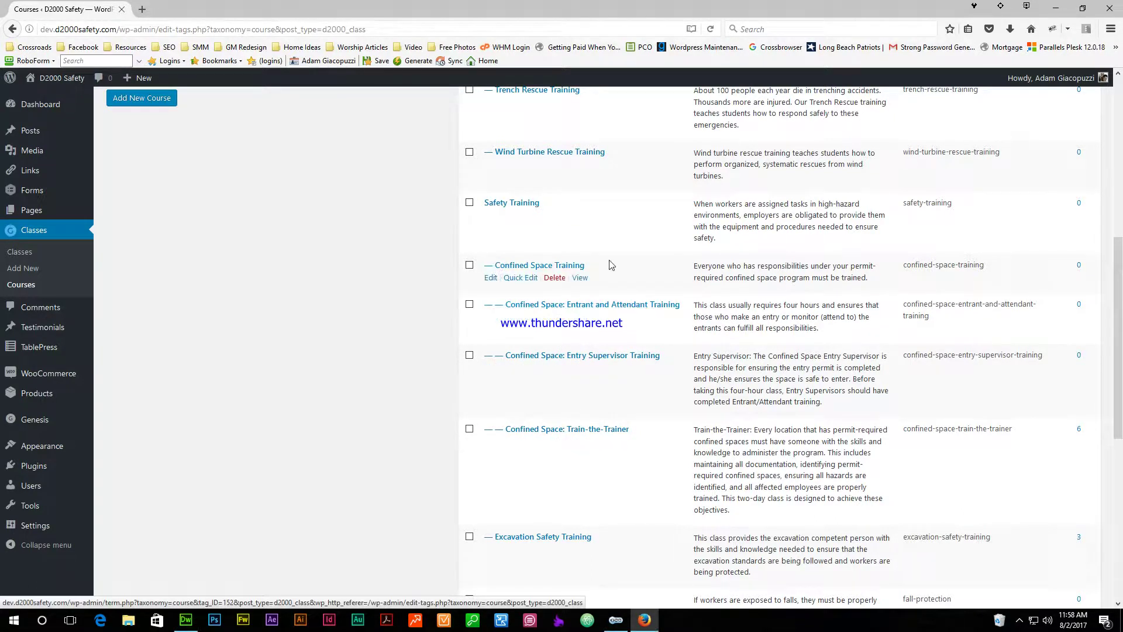
scroll(591, 263, down, 3)
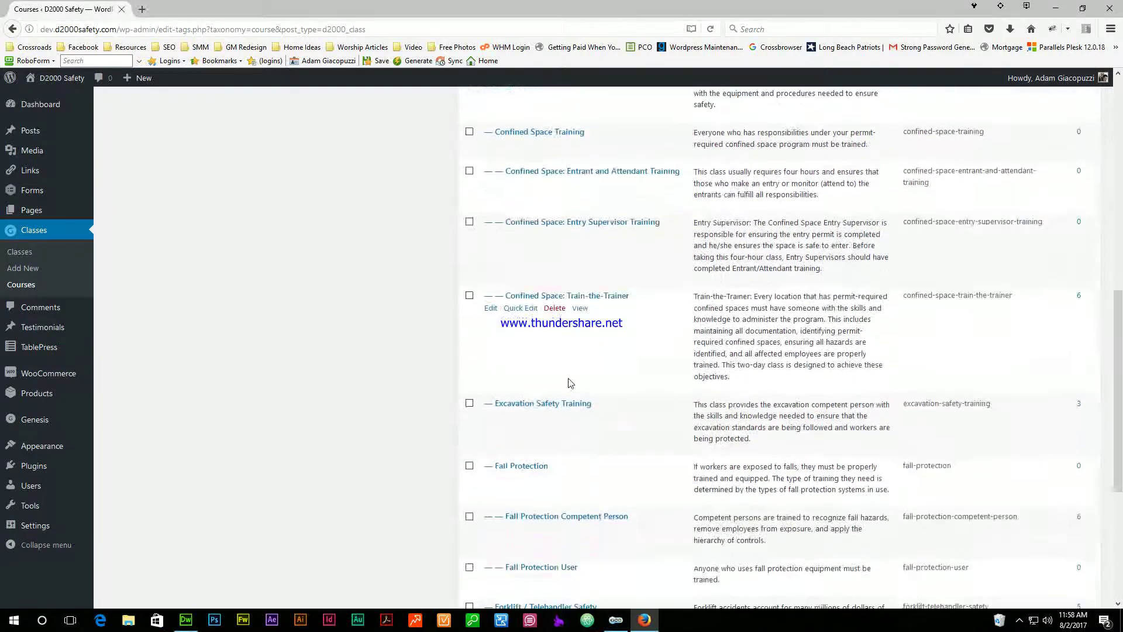
scroll(567, 378, down, 3)
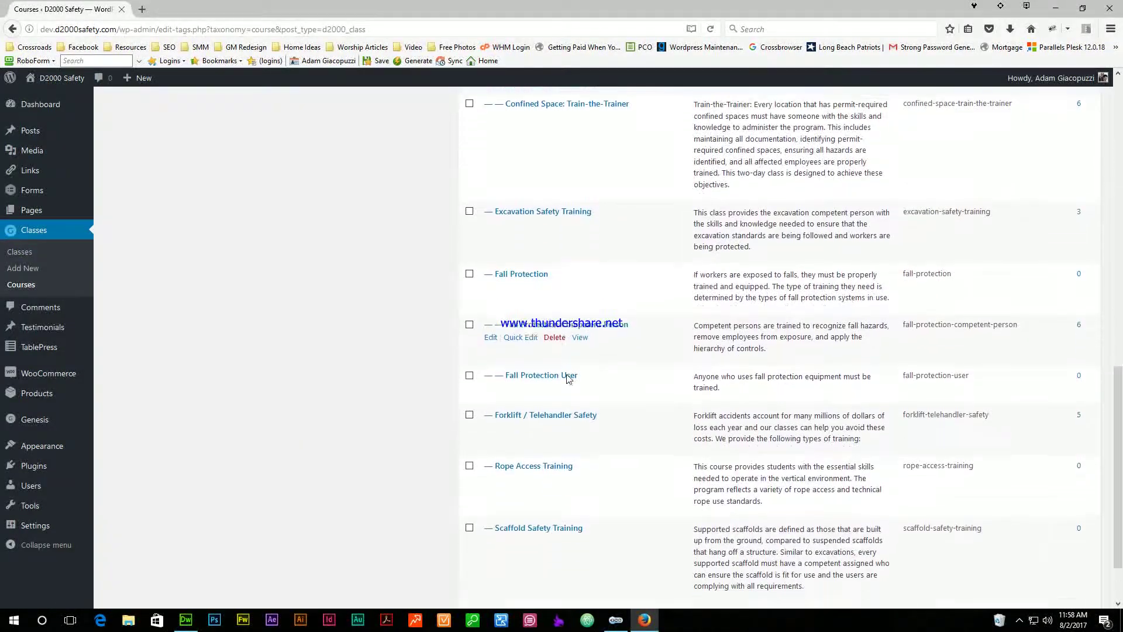
scroll(550, 383, down, 2)
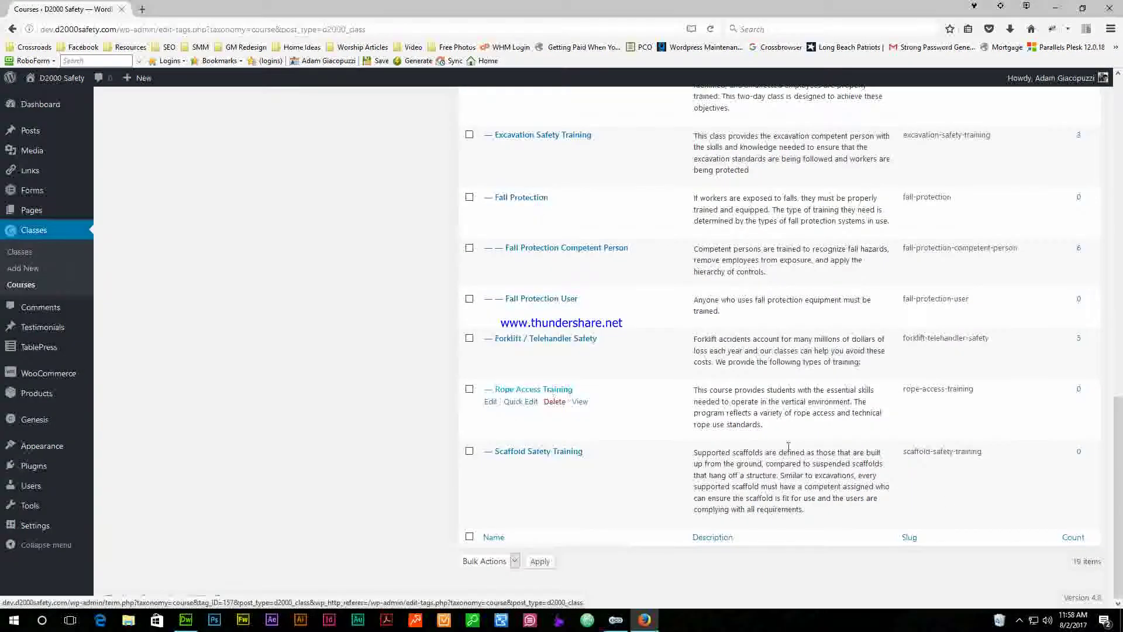
scroll(570, 364, up, 3)
scroll(571, 364, up, 8)
scroll(532, 345, down, 5)
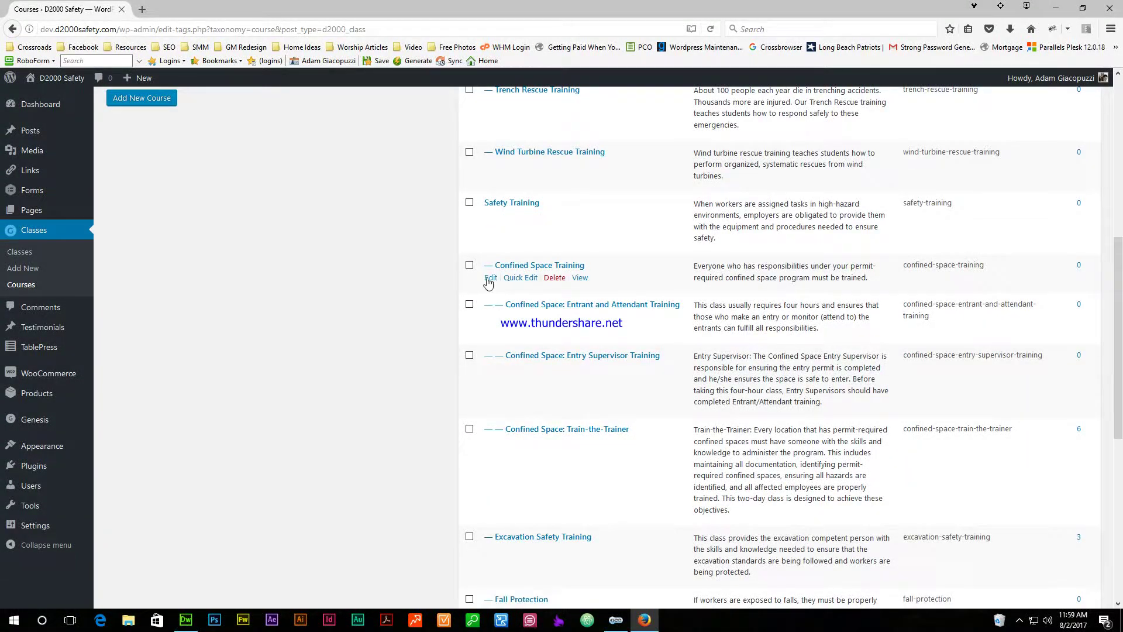
Open the Confined Space Training course for editing and look over its fields down to the SEO settings.
click(493, 279)
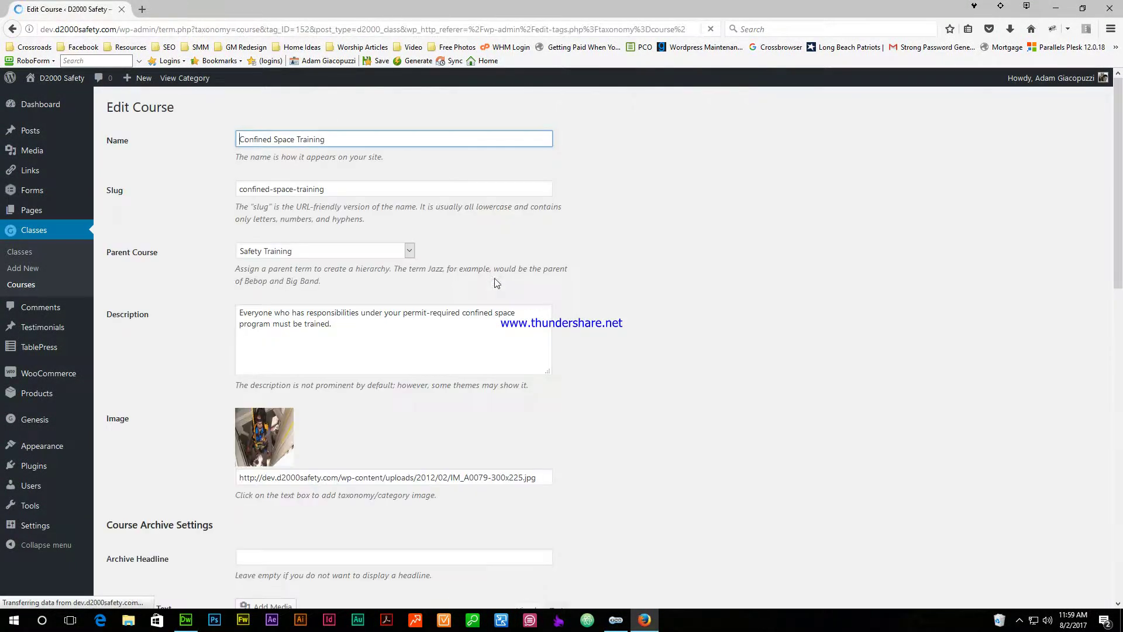
scroll(207, 273, down, 2)
scroll(207, 269, down, 4)
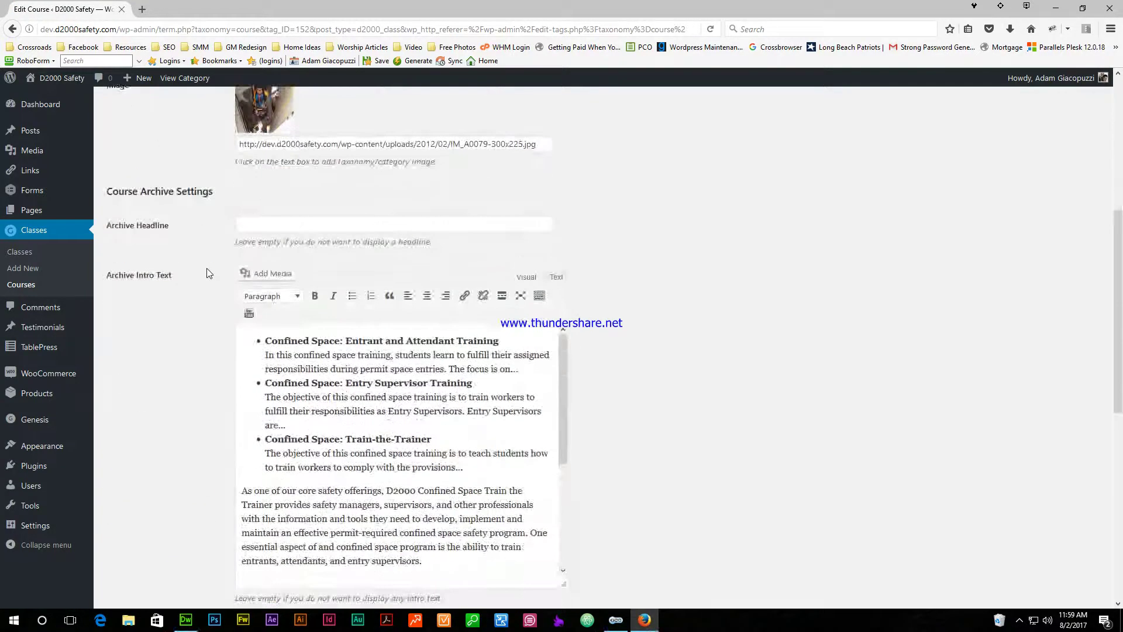
scroll(206, 269, up, 3)
scroll(207, 269, down, 5)
scroll(206, 272, down, 3)
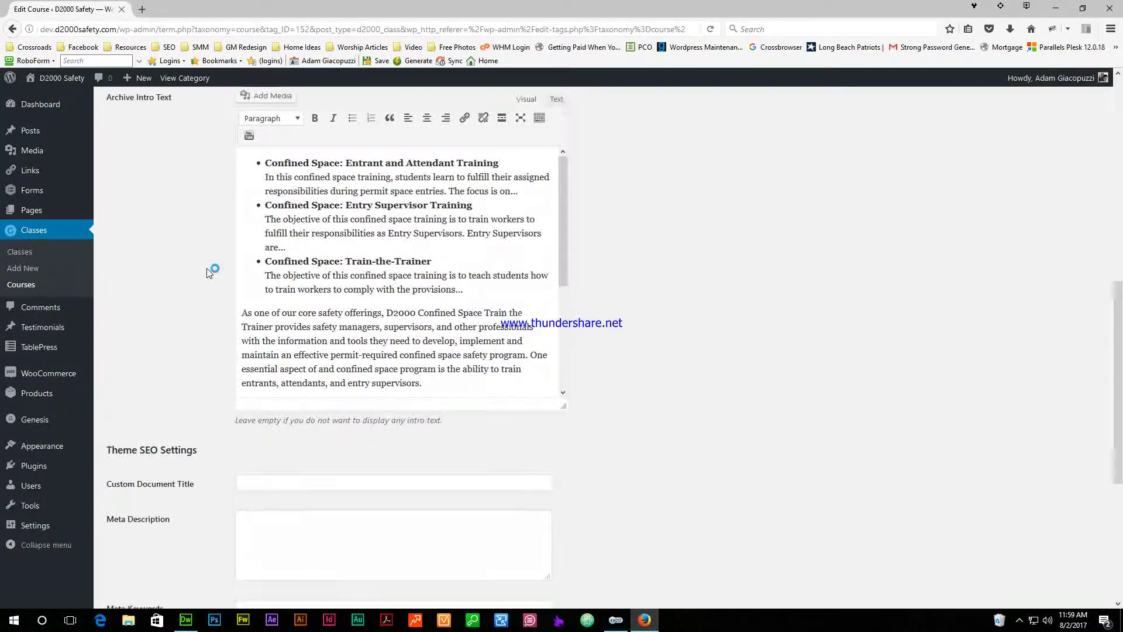
scroll(206, 272, up, 10)
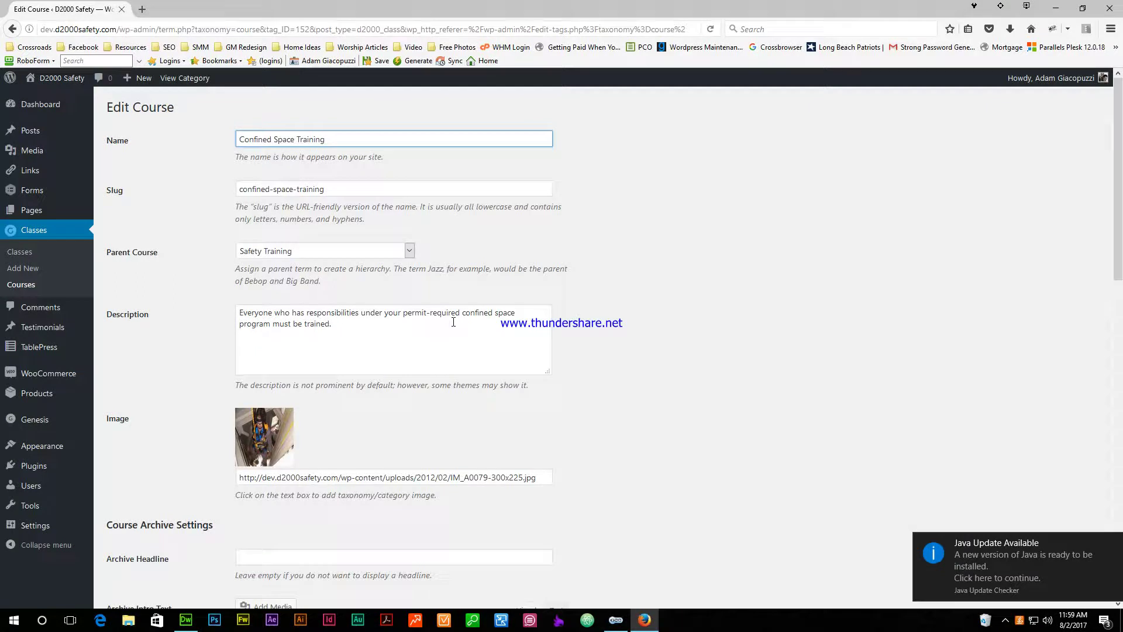
Dismiss the Java update notification and examine the course's Name and Slug values.
click(1114, 542)
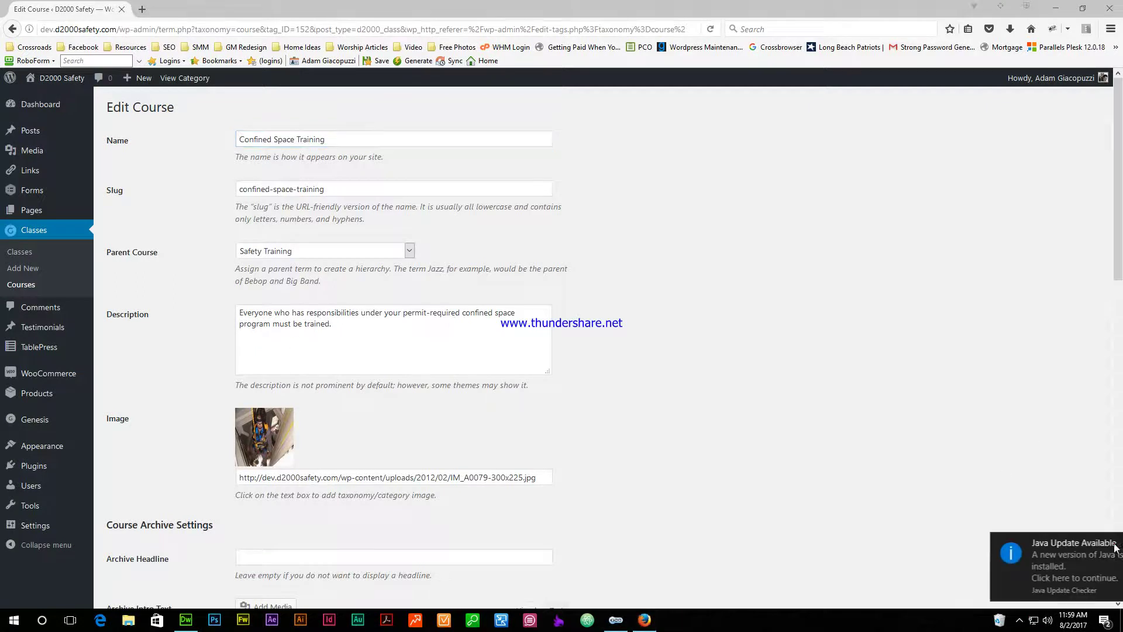
click(358, 141)
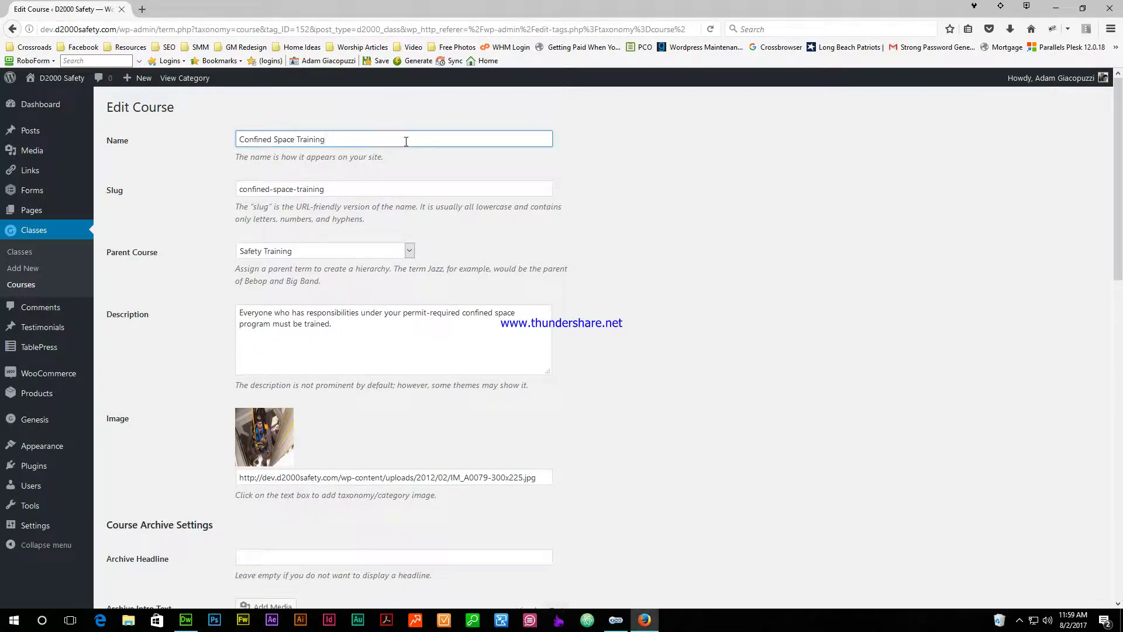
drag(373, 140, 143, 139)
drag(337, 190, 138, 190)
click(158, 191)
triple_click(353, 144)
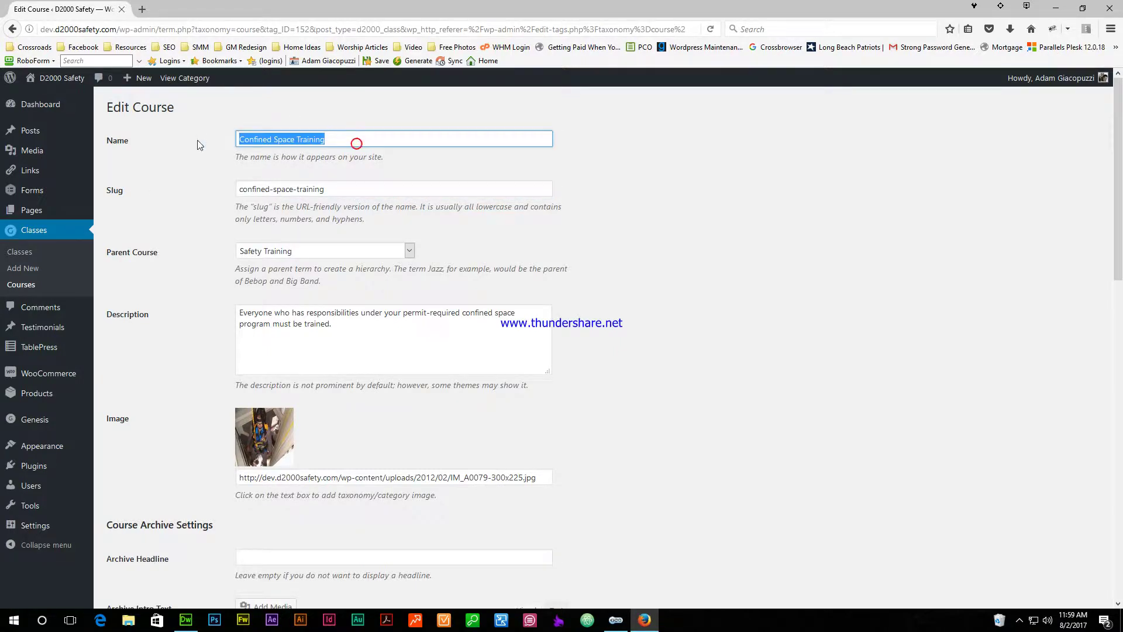
click(198, 178)
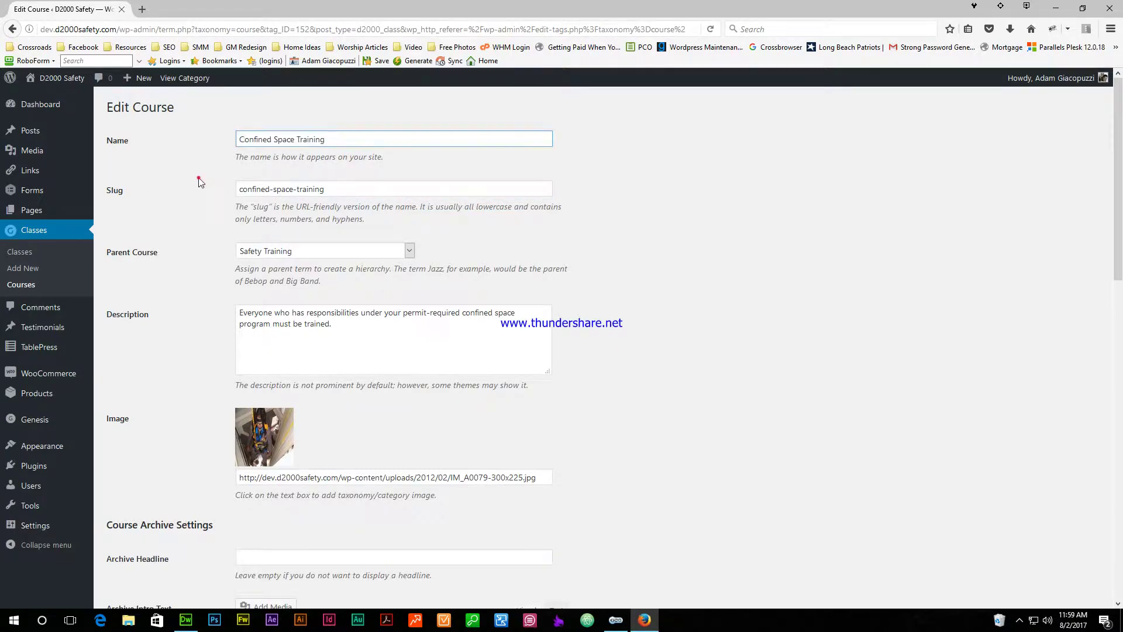
click(360, 190)
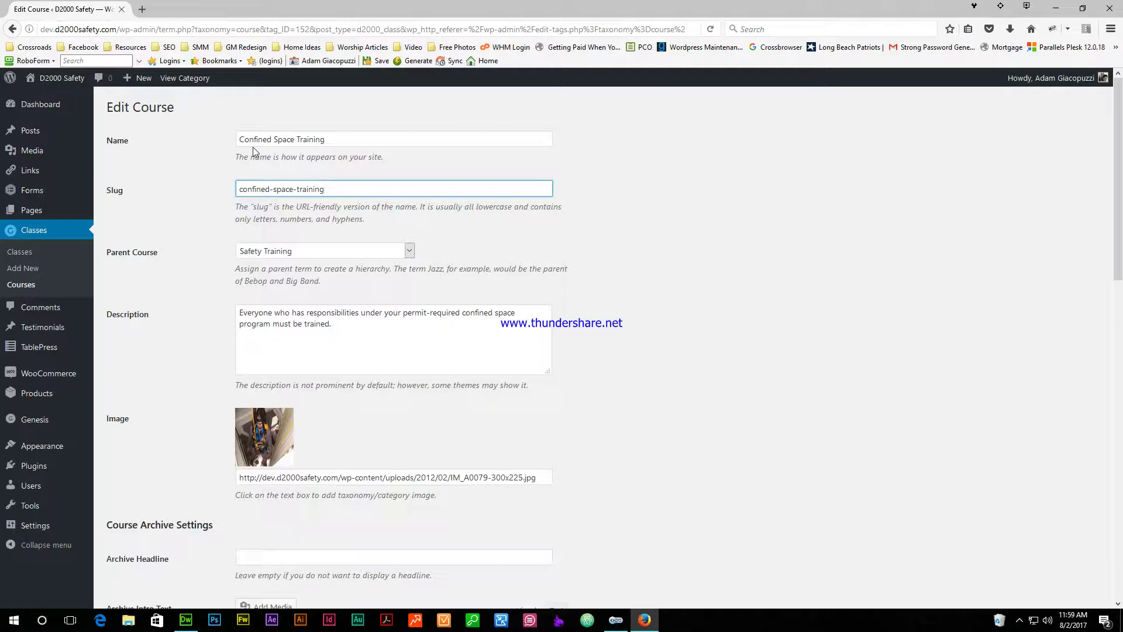
drag(239, 141, 384, 136)
click(363, 141)
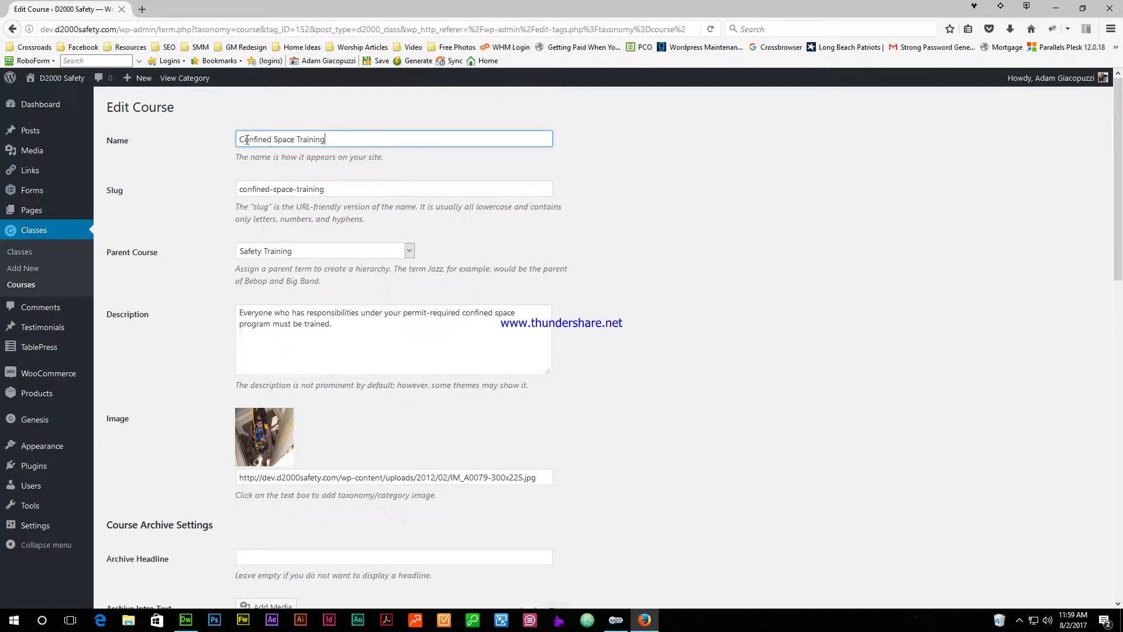
Re-enter the capital C at the start of the course name and examine the slug's format.
drag(241, 140, 237, 140)
text(C)
triple_click(362, 189)
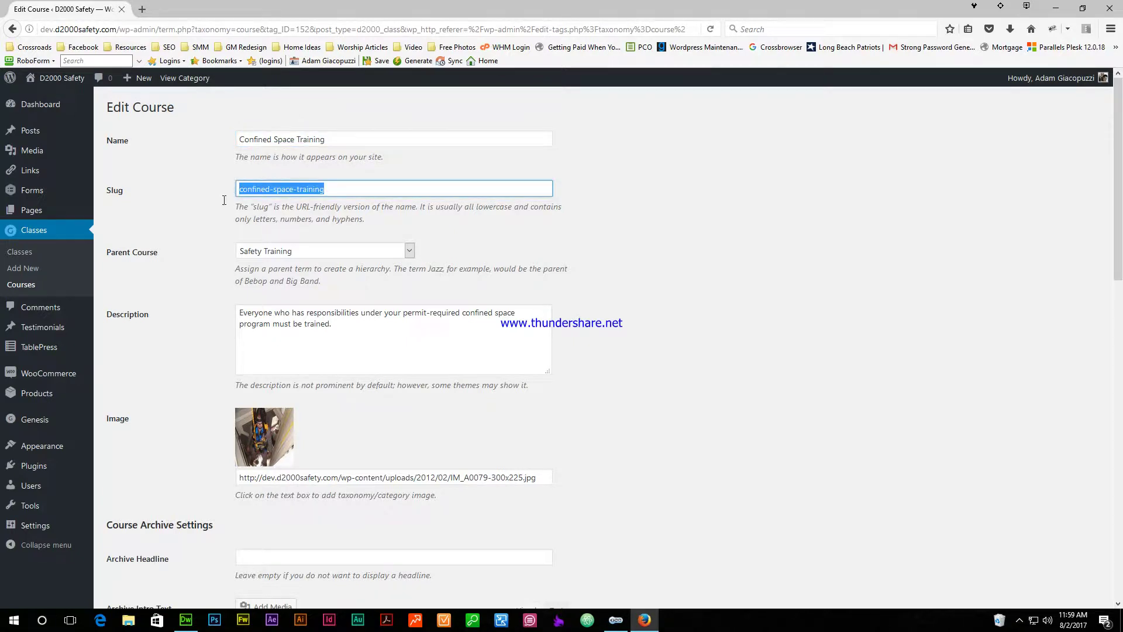
click(254, 188)
drag(238, 188, 380, 184)
click(376, 184)
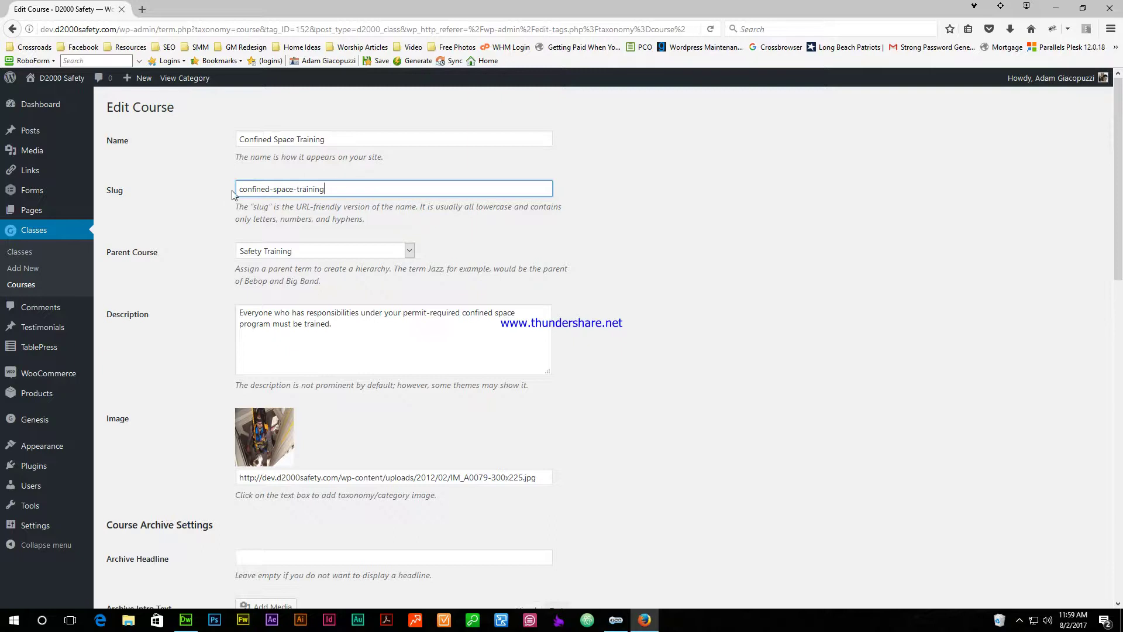
Review the course's Parent Course setting and its Description text.
scroll(213, 199, down, 2)
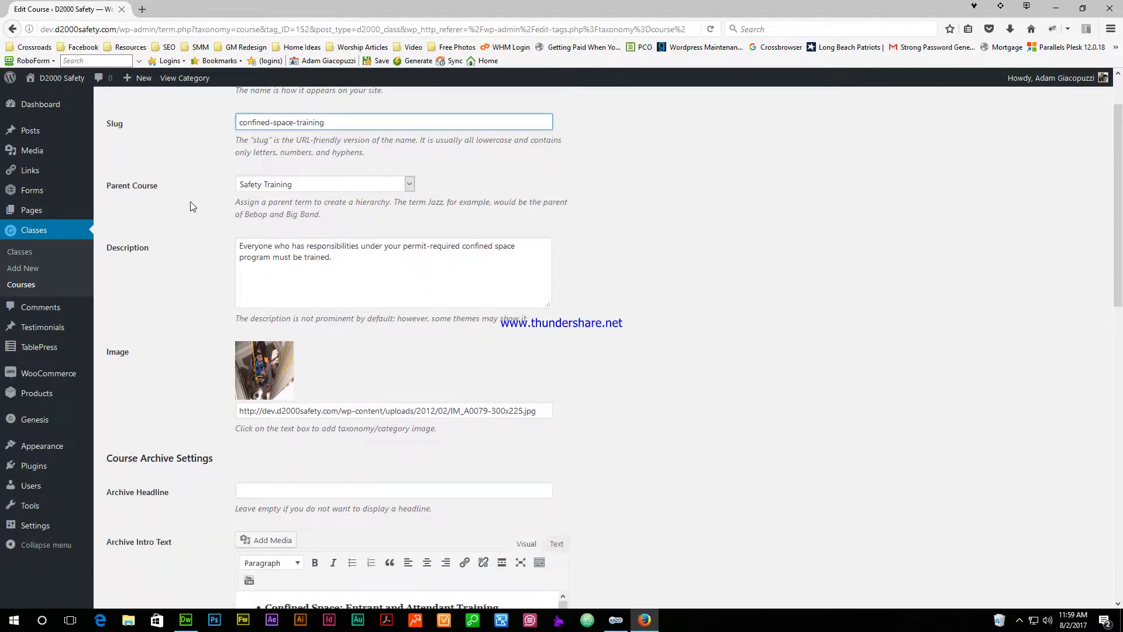
click(336, 186)
click(335, 185)
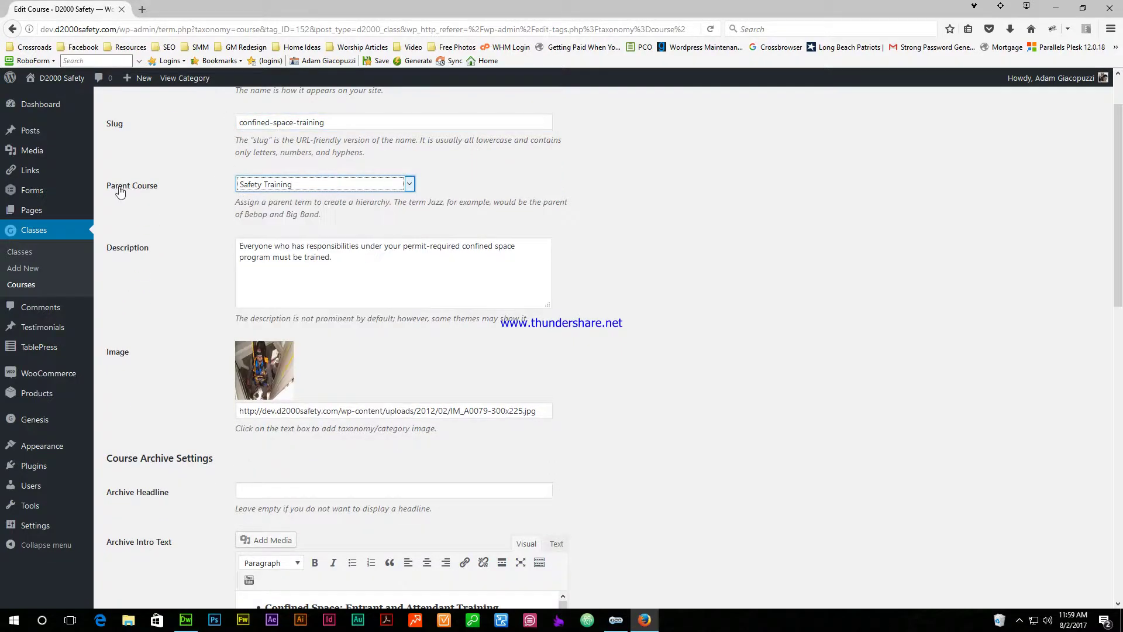
scroll(275, 216, down, 2)
drag(411, 200, 166, 178)
click(346, 196)
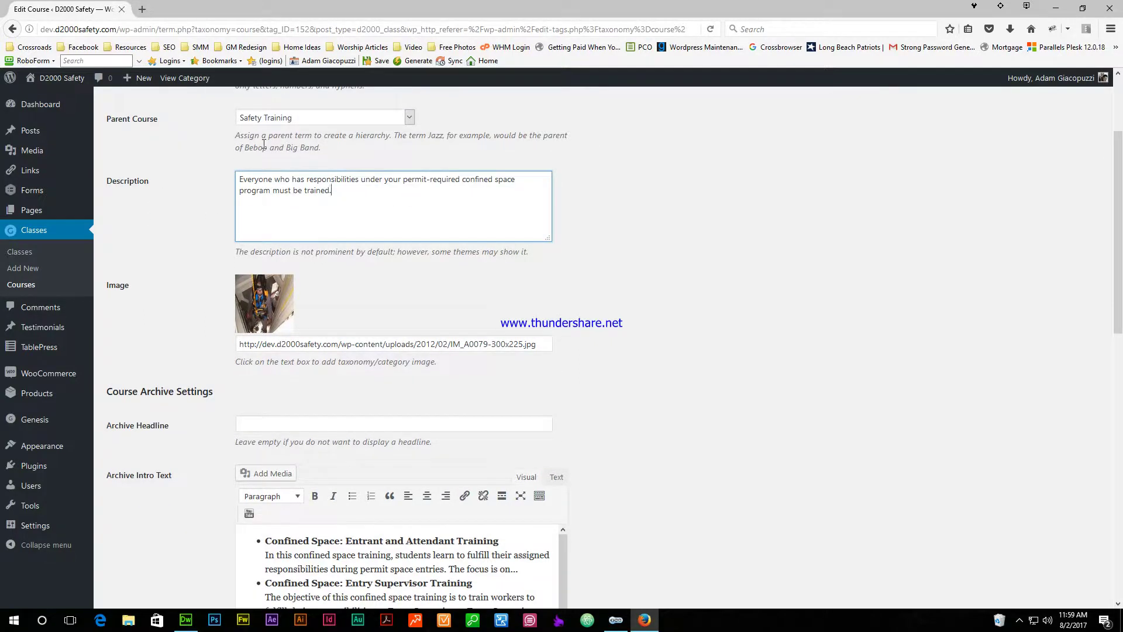
Review the course's name, slug and description again, and examine its image and archive settings.
scroll(275, 156, up, 4)
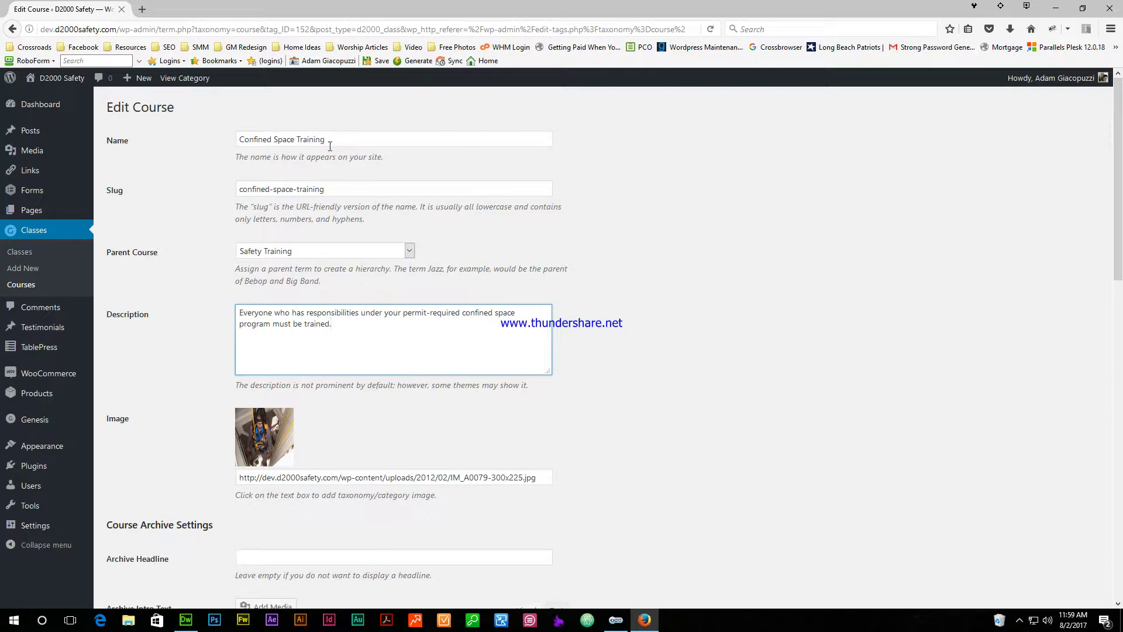
drag(243, 141, 377, 140)
drag(349, 185, 229, 184)
drag(237, 140, 386, 139)
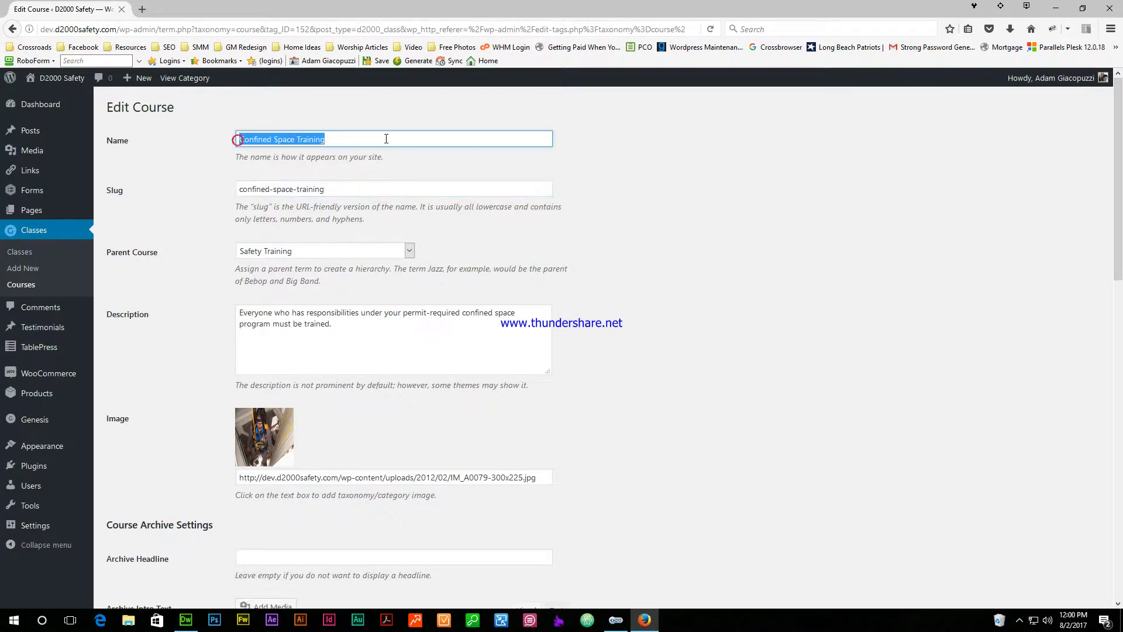
drag(358, 322, 228, 315)
scroll(217, 314, down, 3)
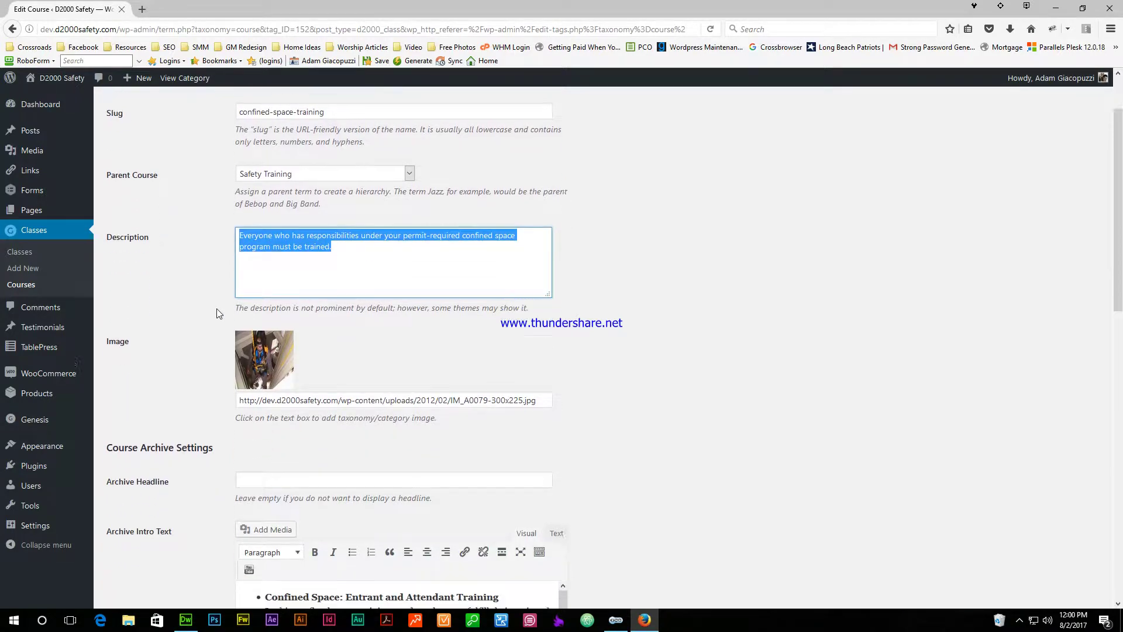
scroll(652, 343, down, 6)
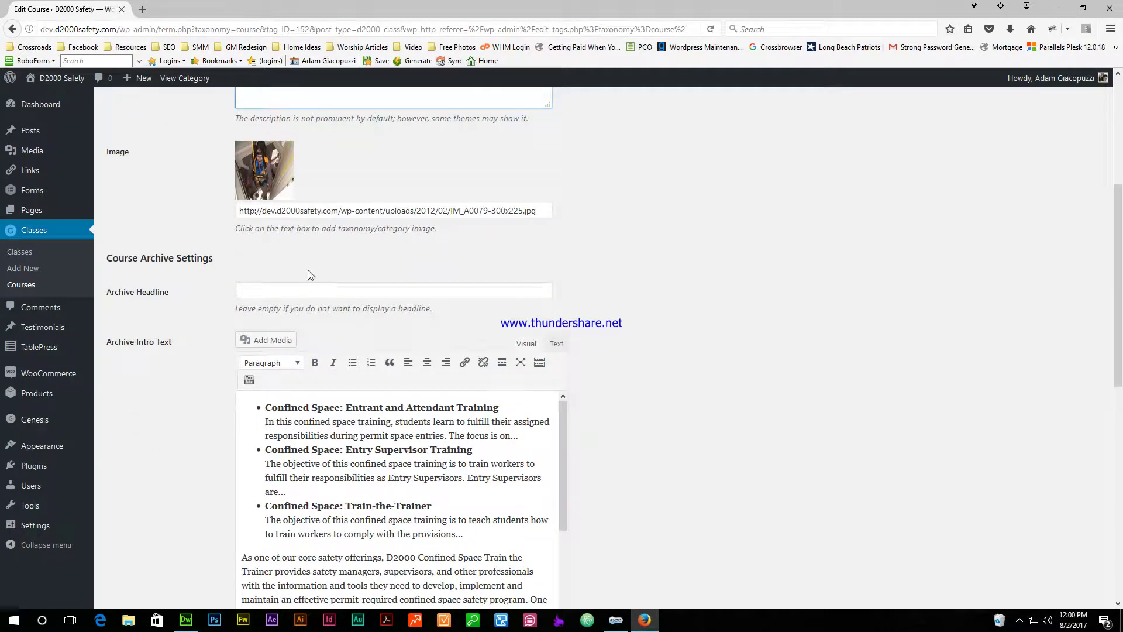
Review the course's archive settings and compare them with the Description text about who must be trained.
click(282, 281)
click(310, 329)
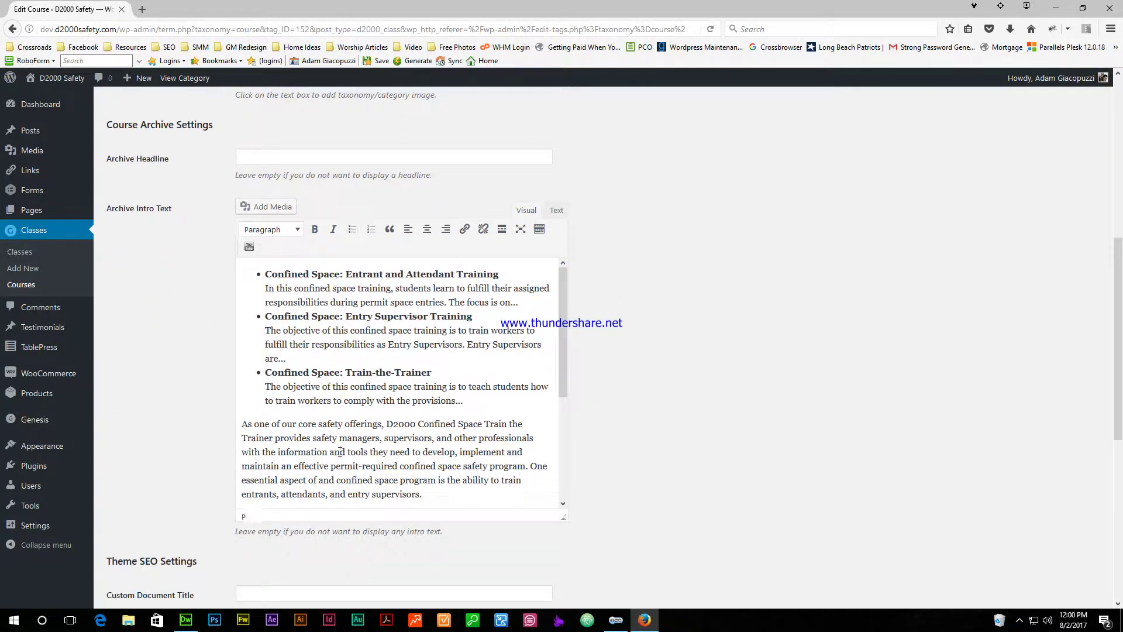
scroll(163, 410, up, 9)
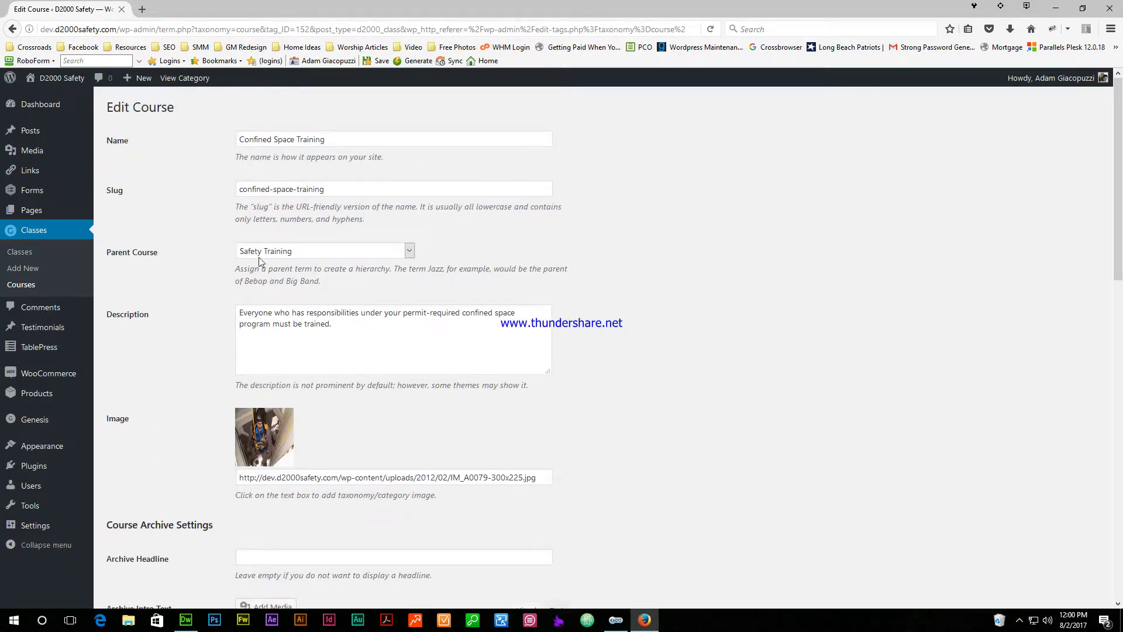
drag(335, 323, 178, 307)
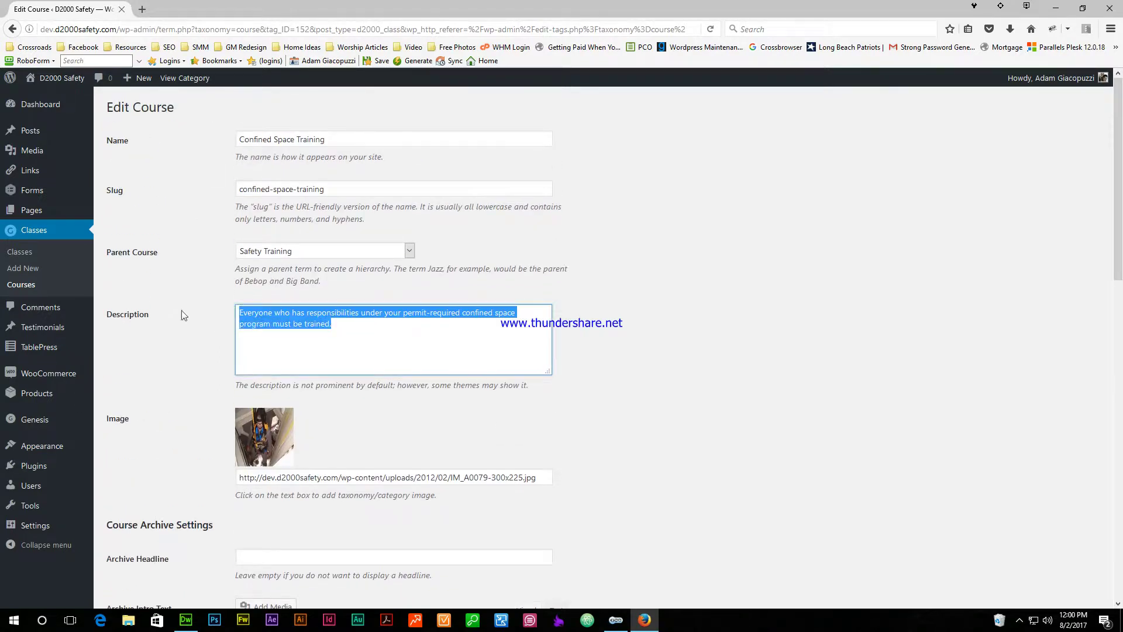
click(292, 346)
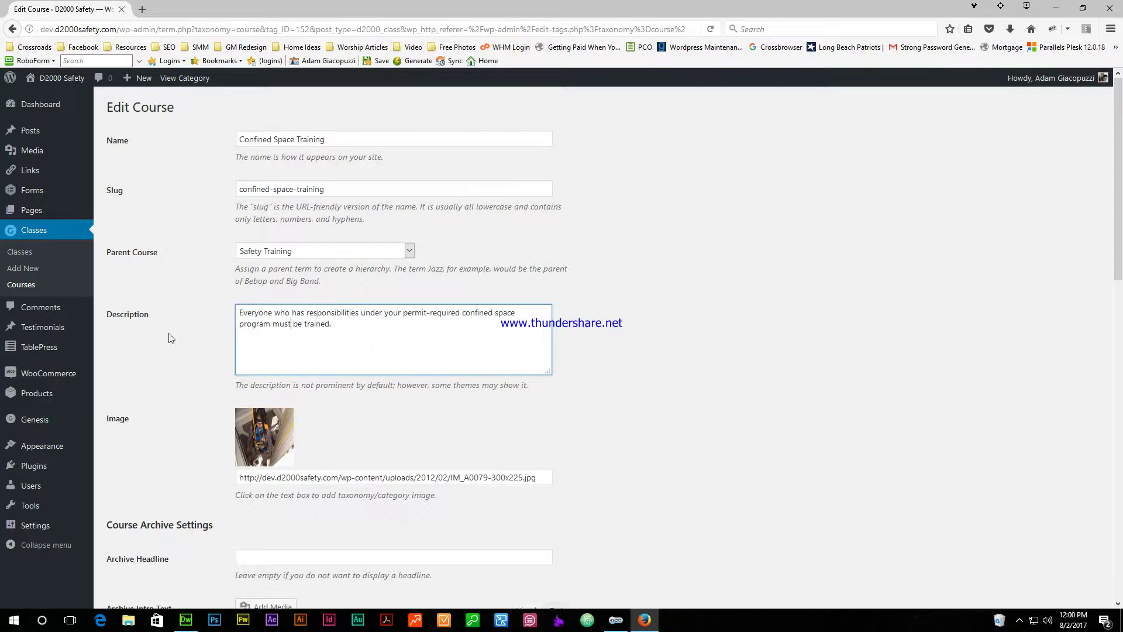
Examine the Archive Intro Text's bulleted class list and the paragraphs below it.
scroll(382, 328, down, 5)
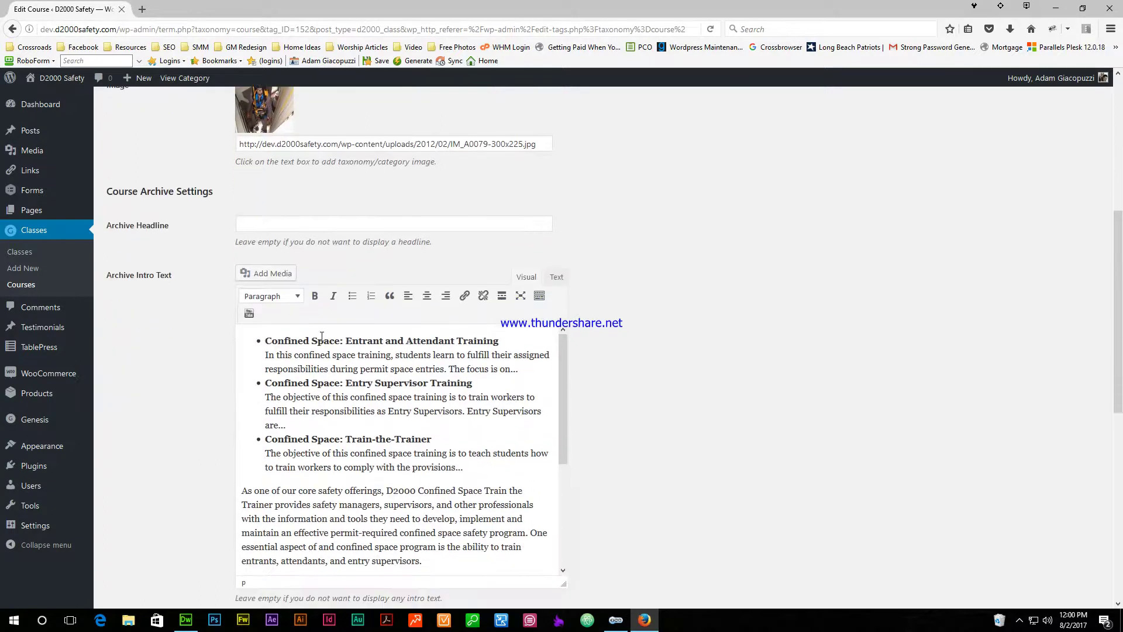
drag(267, 338, 445, 426)
scroll(484, 428, down, 3)
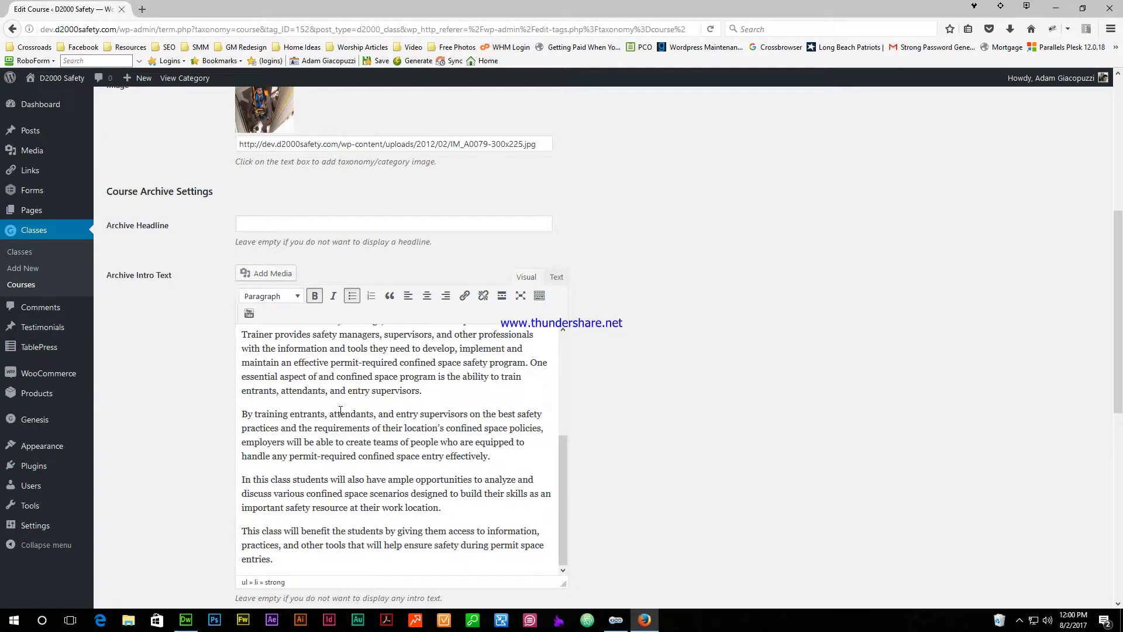
scroll(153, 373, down, 3)
scroll(153, 373, up, 3)
scroll(167, 313, down, 6)
scroll(167, 313, up, 1)
scroll(167, 310, down, 2)
Examine the Custom Document Title and Meta Description fields in the course's Theme SEO Settings.
click(294, 256)
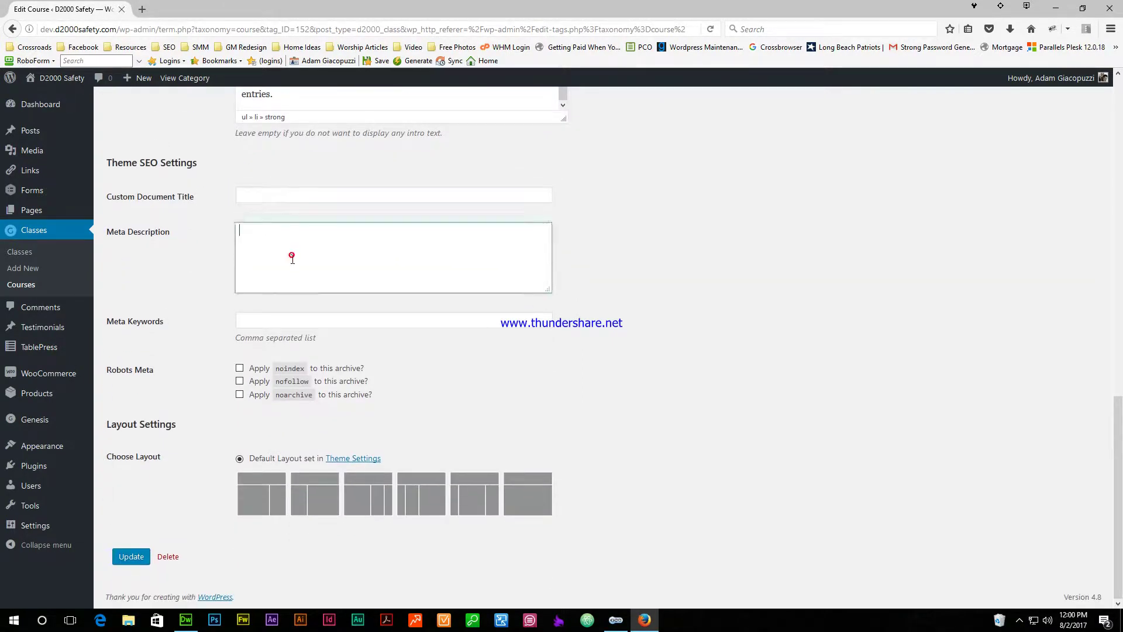
click(292, 195)
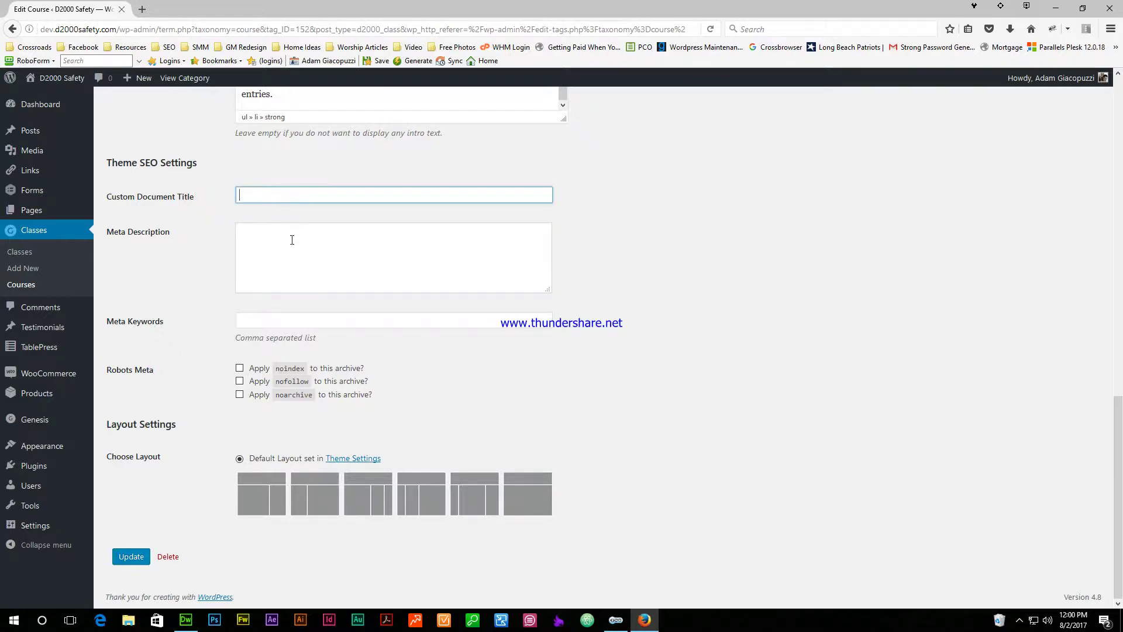
click(339, 258)
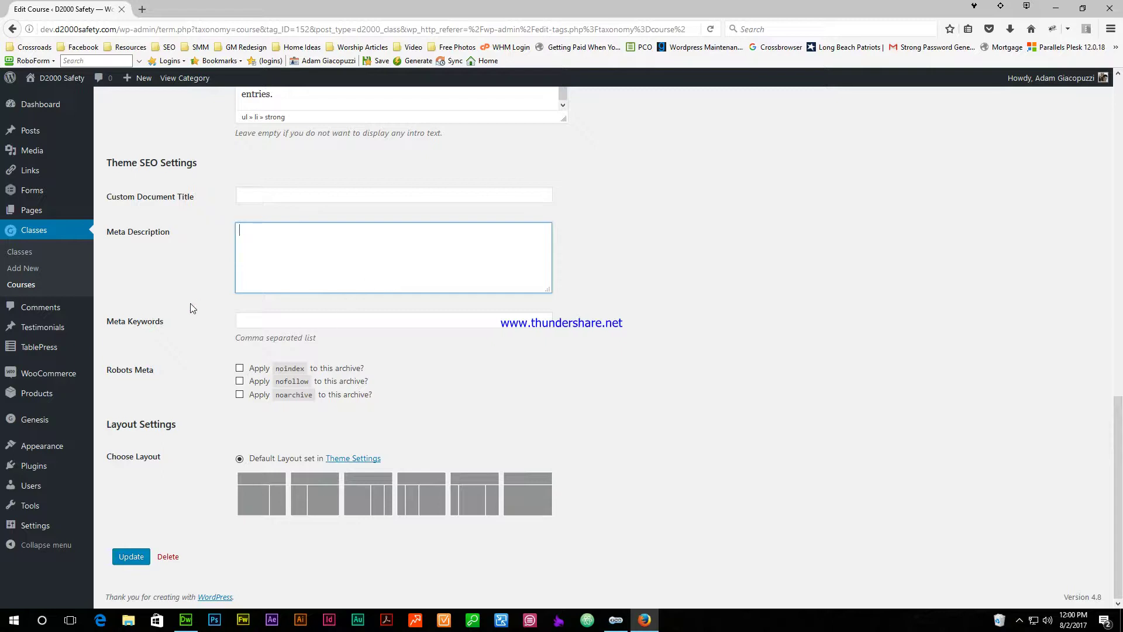
scroll(193, 308, up, 3)
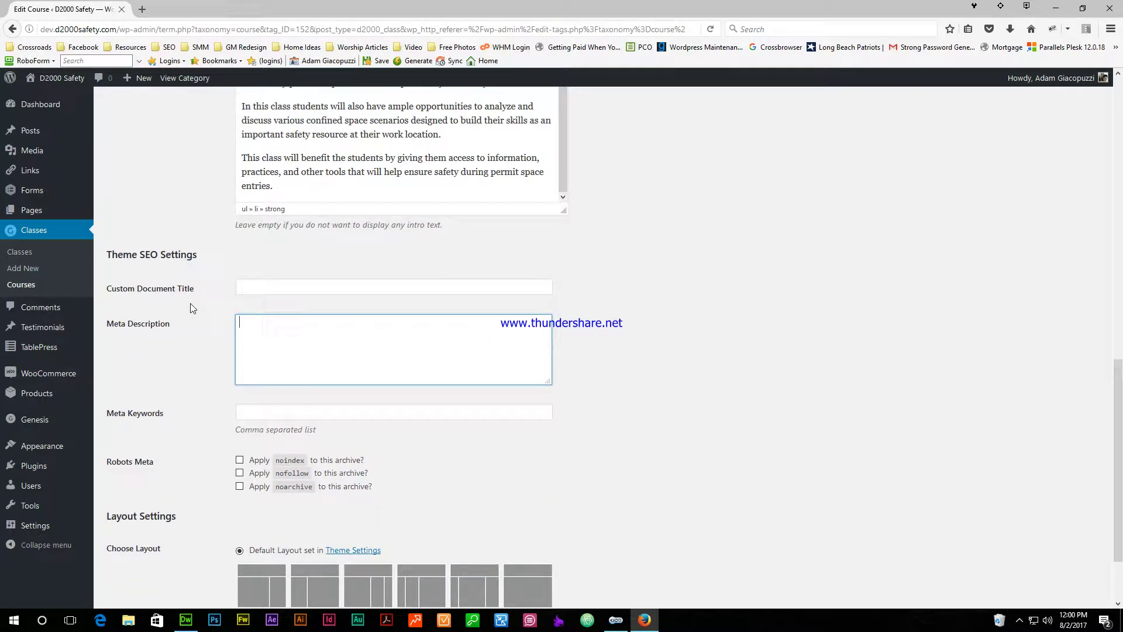
click(291, 332)
click(286, 383)
click(278, 326)
click(274, 387)
click(247, 331)
click(214, 339)
click(262, 326)
click(267, 369)
click(261, 323)
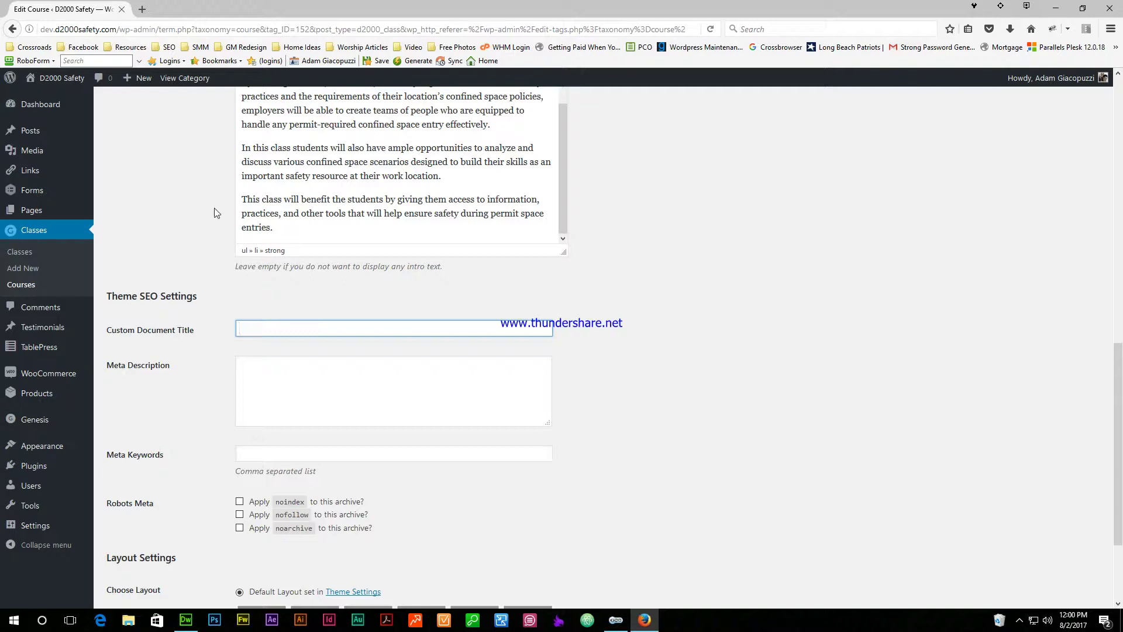
Open d2000safety.com in a new browser tab and go to the Confined Space Safety Training page.
click(142, 9)
text(d2000saf)
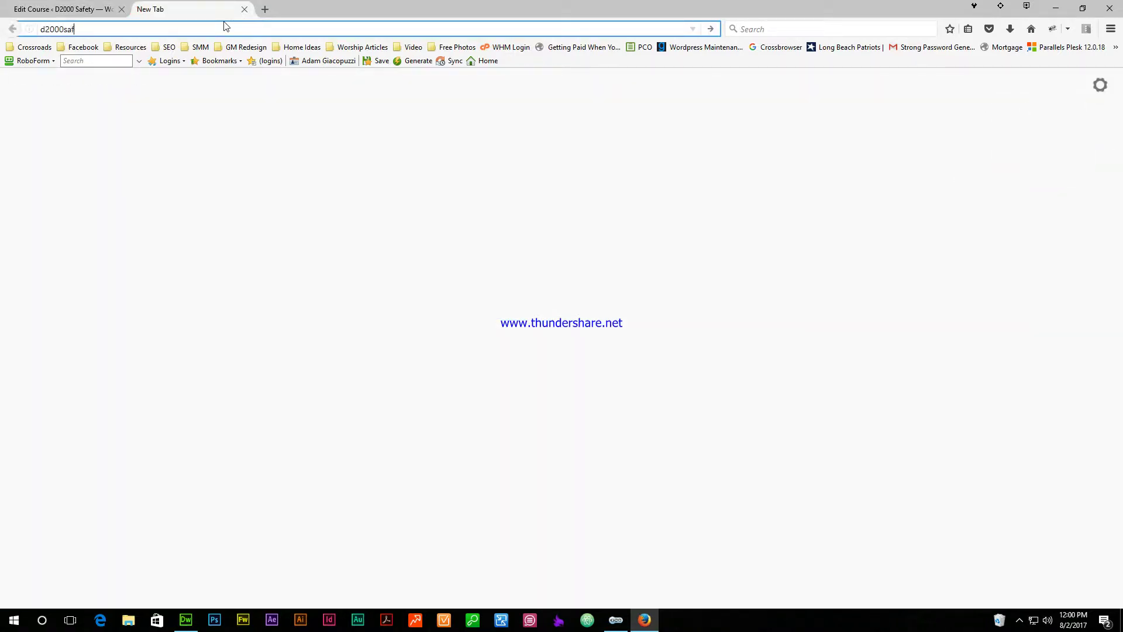
text(ety.com)
key(Return)
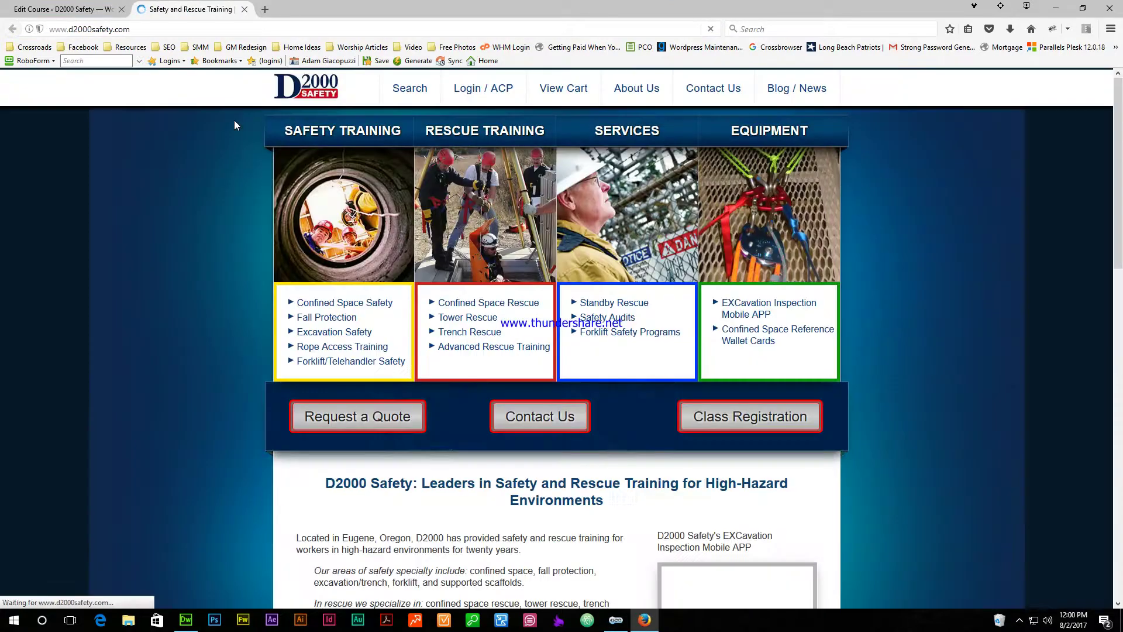
right_click(180, 170)
mouse_move(362, 141)
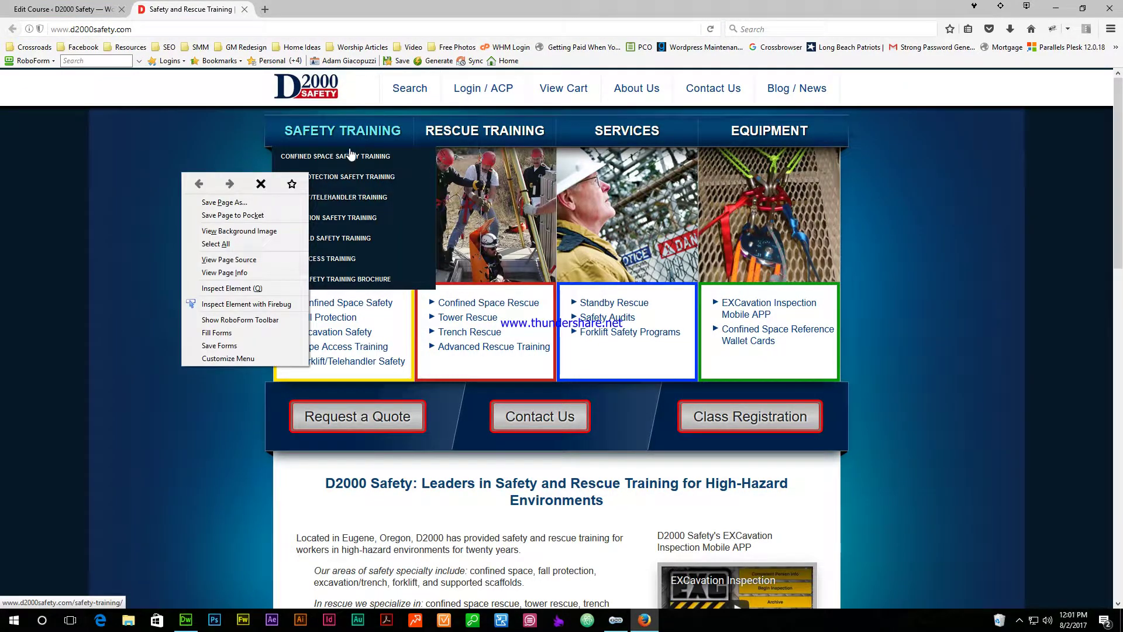
click(349, 159)
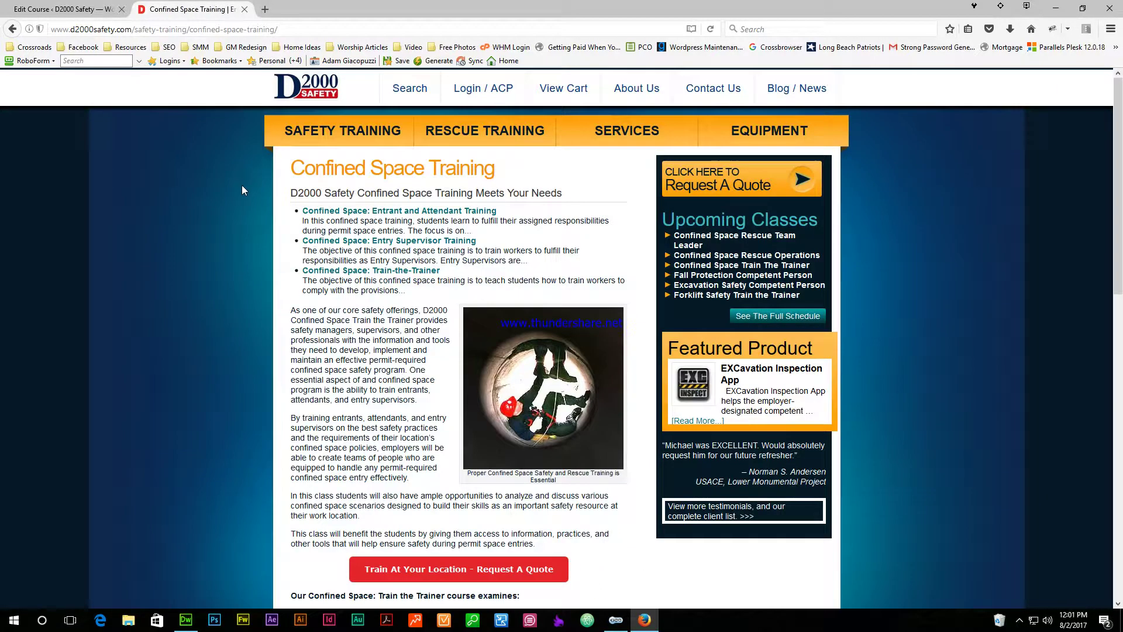
Display the HTML source of the live Confined Space Training page.
right_click(169, 167)
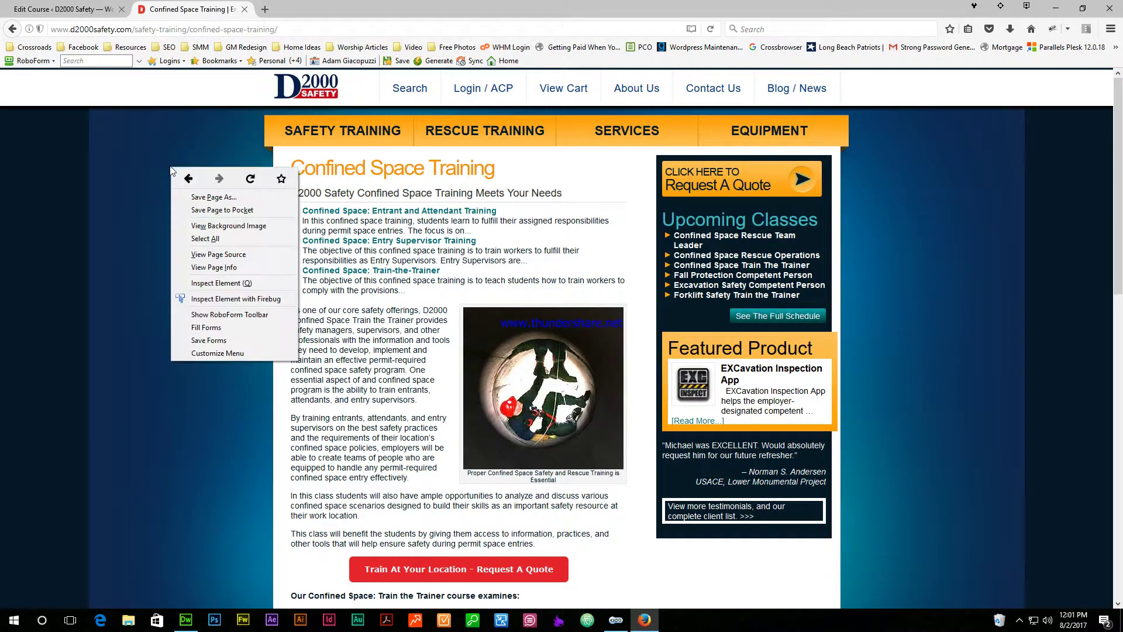
click(157, 121)
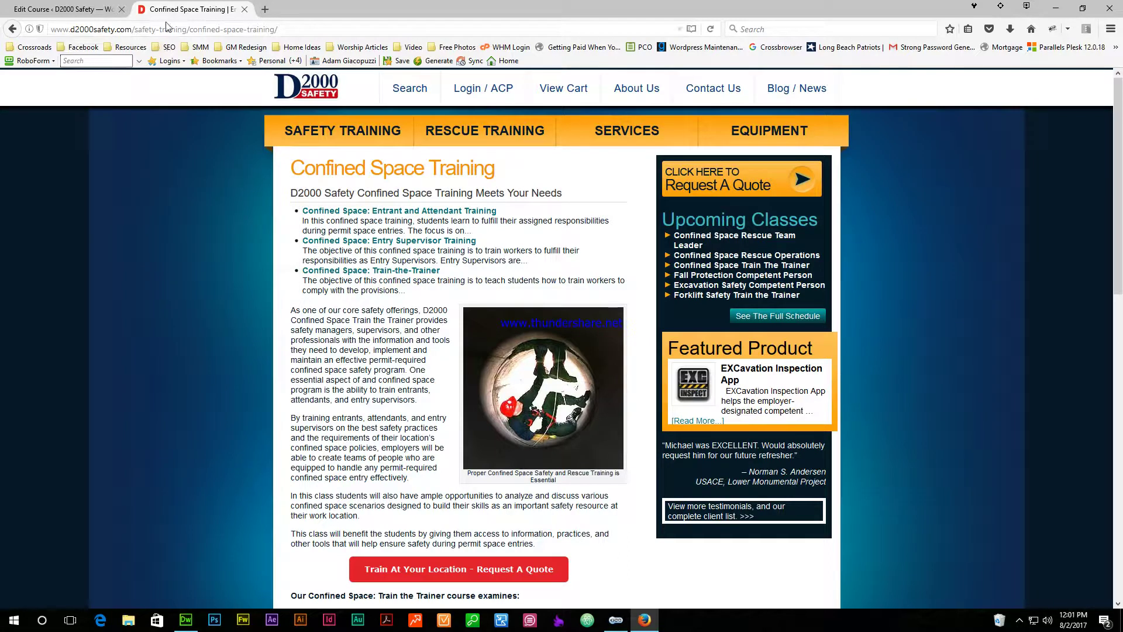
right_click(124, 162)
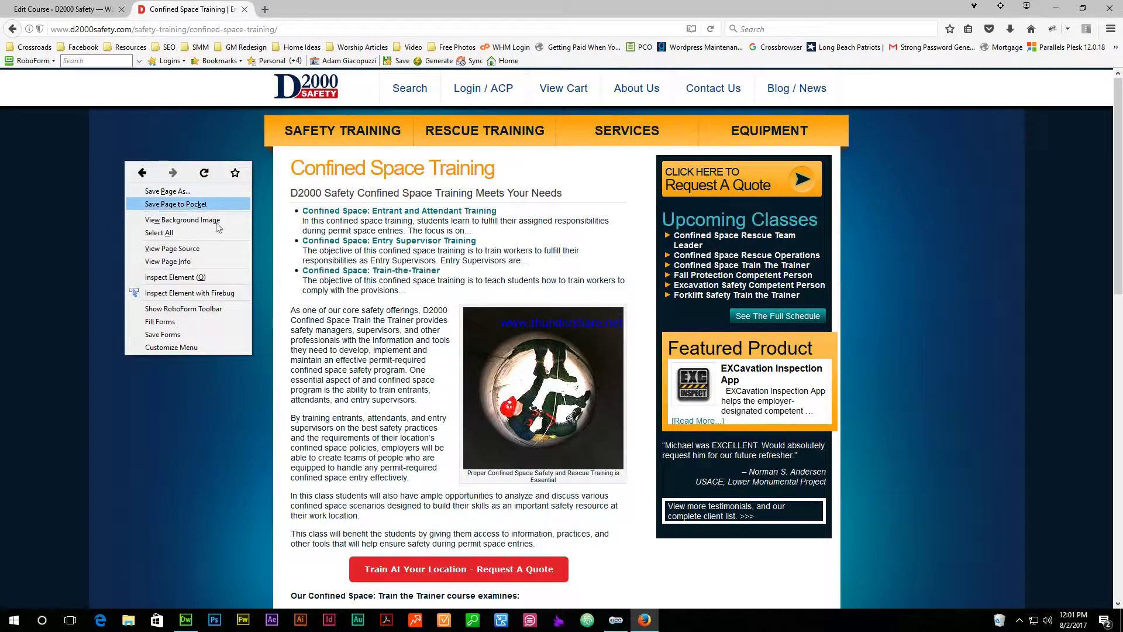
click(186, 248)
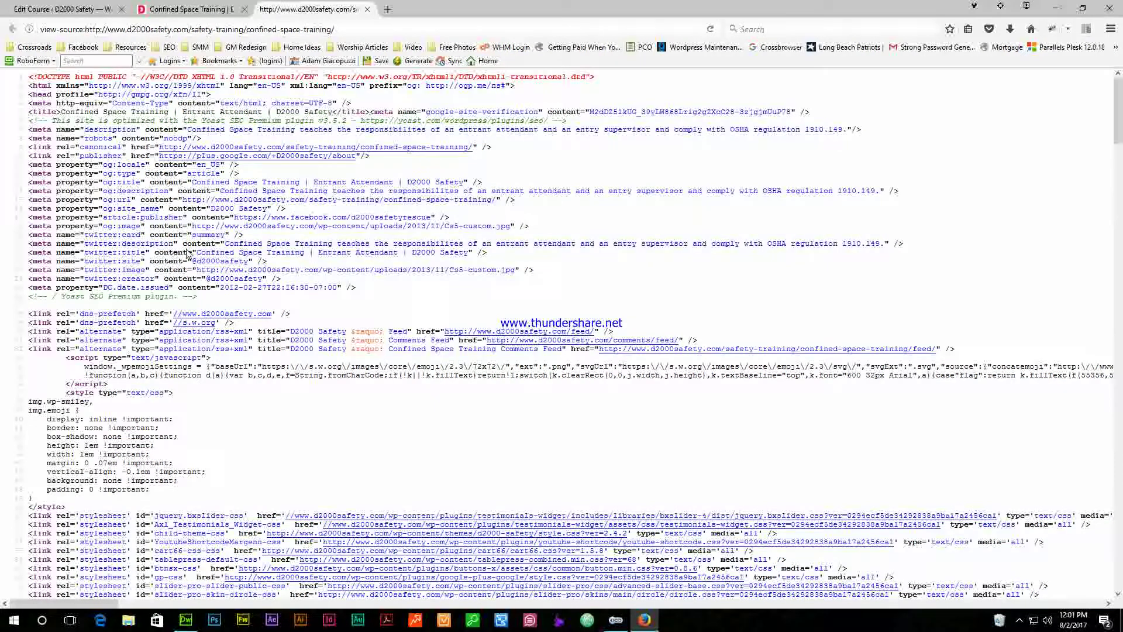
Examine the title tag and the meta description tag near the start of the page source.
scroll(187, 253, down, 20)
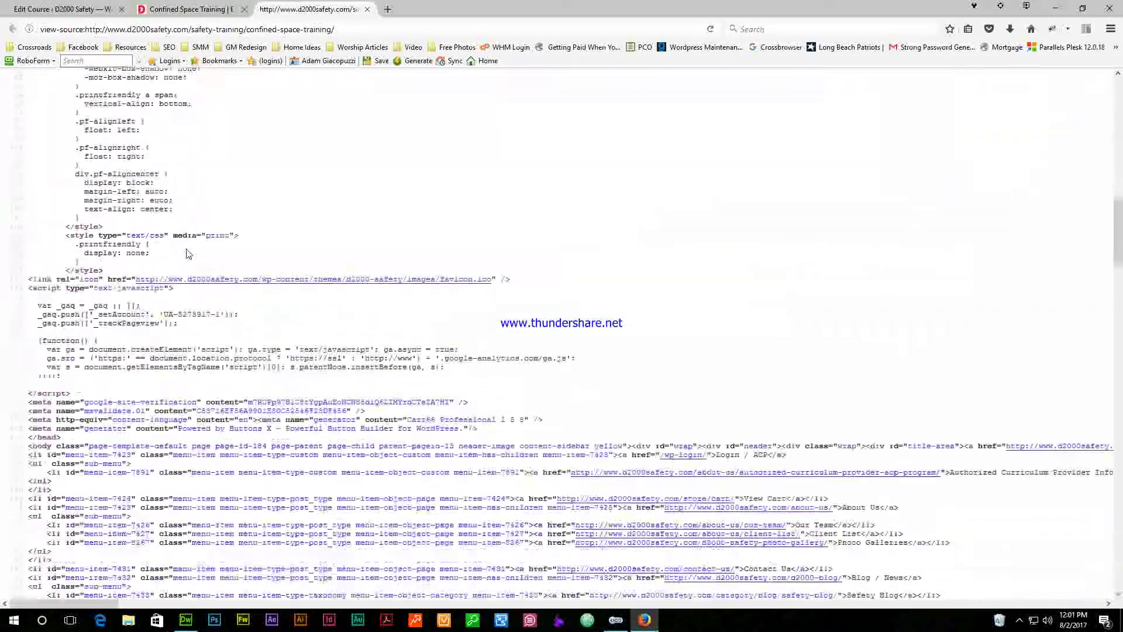
scroll(187, 253, up, 20)
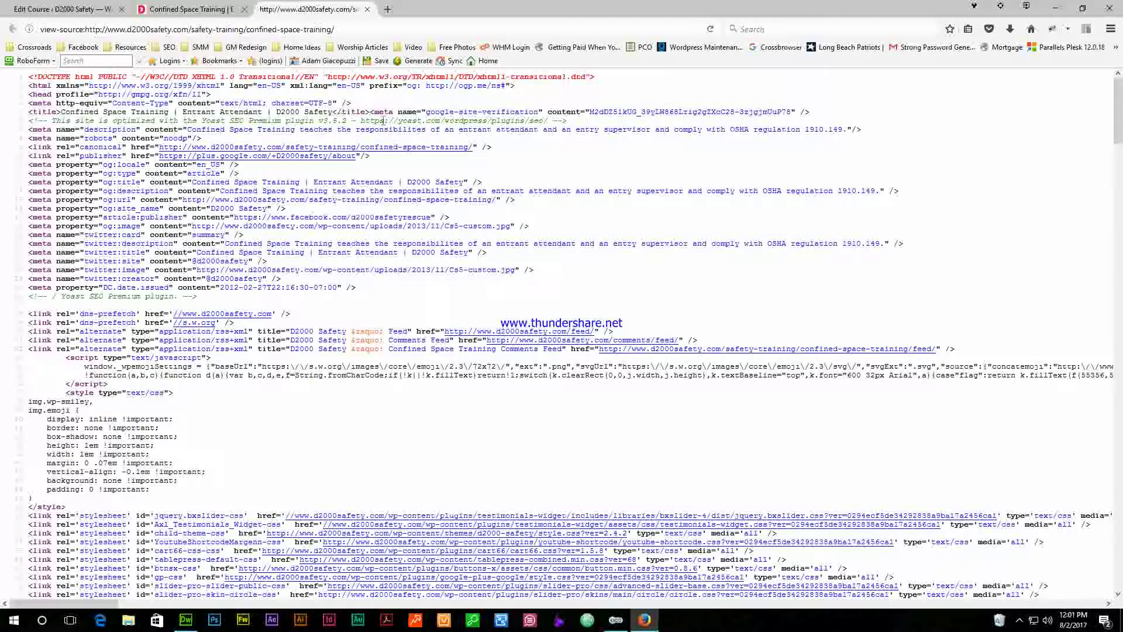
drag(58, 112, 26, 119)
click(61, 112)
drag(135, 130, 29, 131)
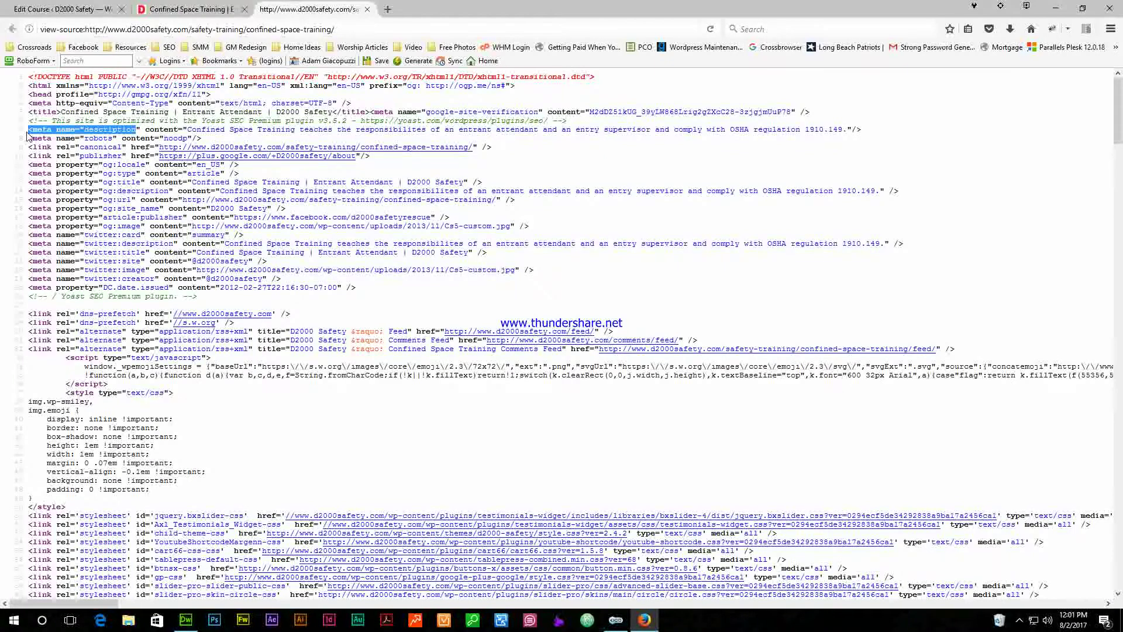
drag(26, 136, 166, 128)
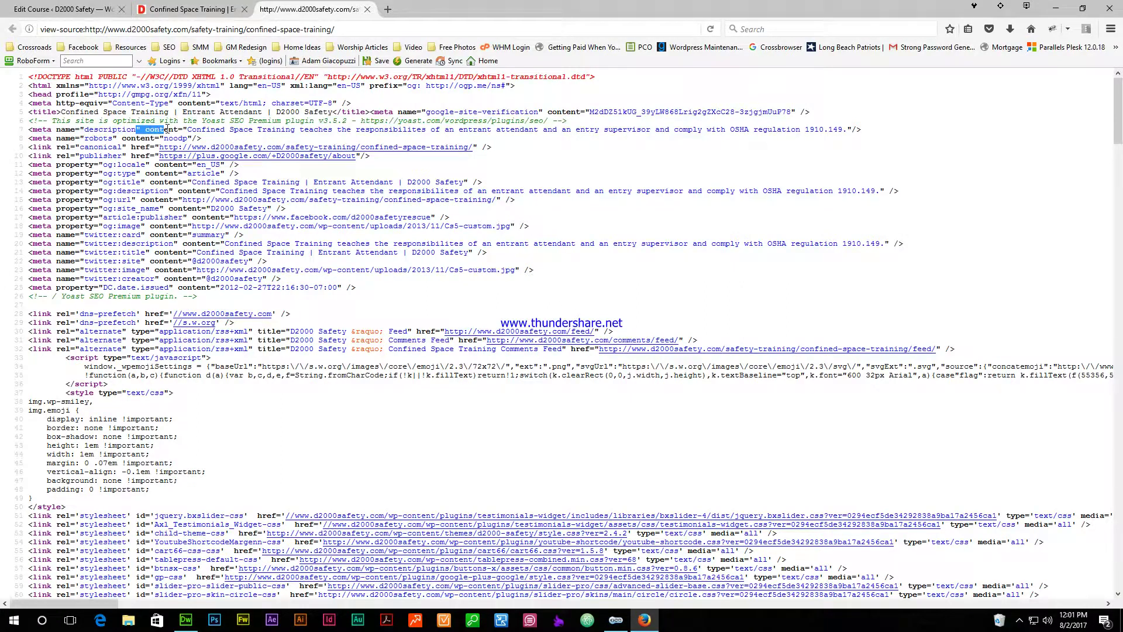
click(280, 131)
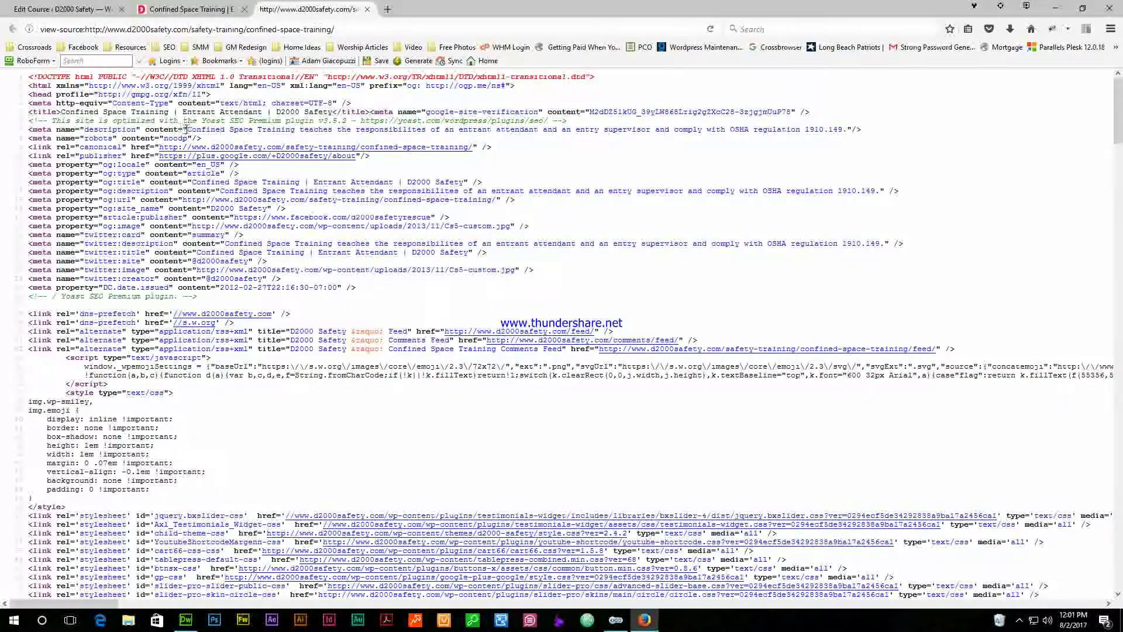
Copy the meta description content from the live page's source into the course's Meta Description field.
drag(188, 129, 847, 129)
key(ctrl+c)
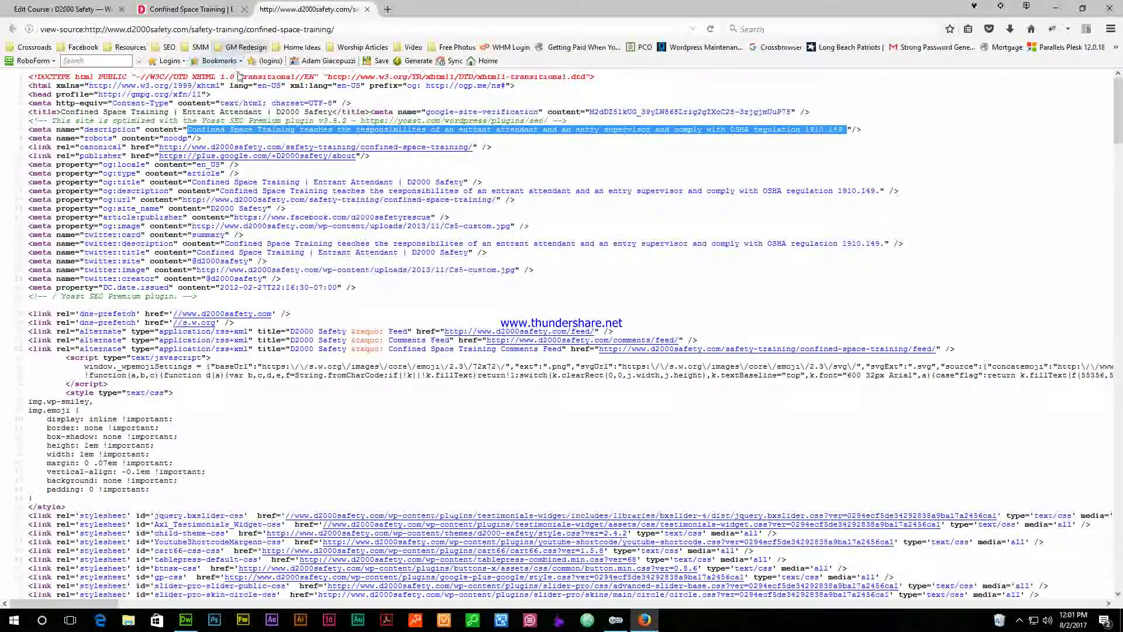
click(69, 9)
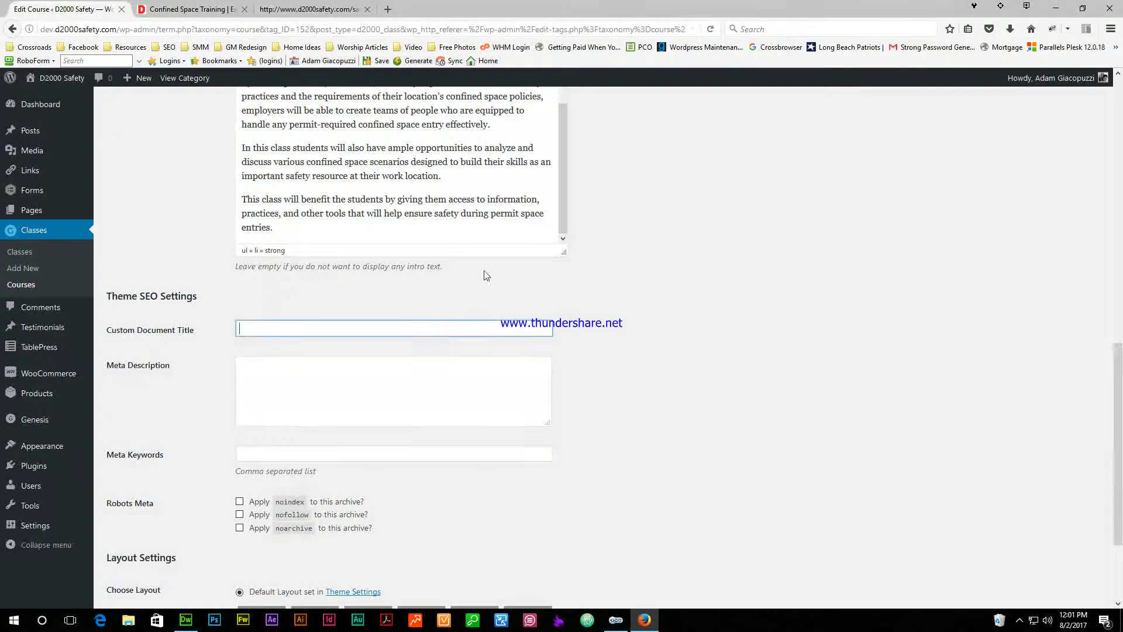
click(295, 380)
key(ctrl+v)
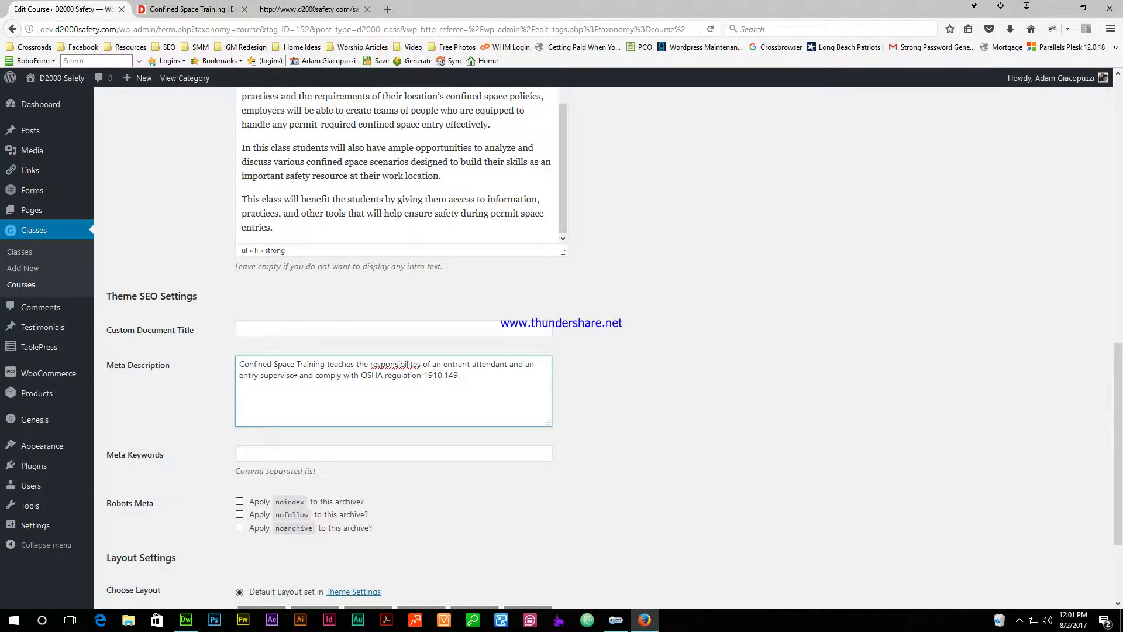
Copy the title "Confined Space Training | Entrant Attendant | D2000 Safety" from the page source into the course's Custom Document Title.
key(ctrl+Tab)
key(ctrl+Tab)
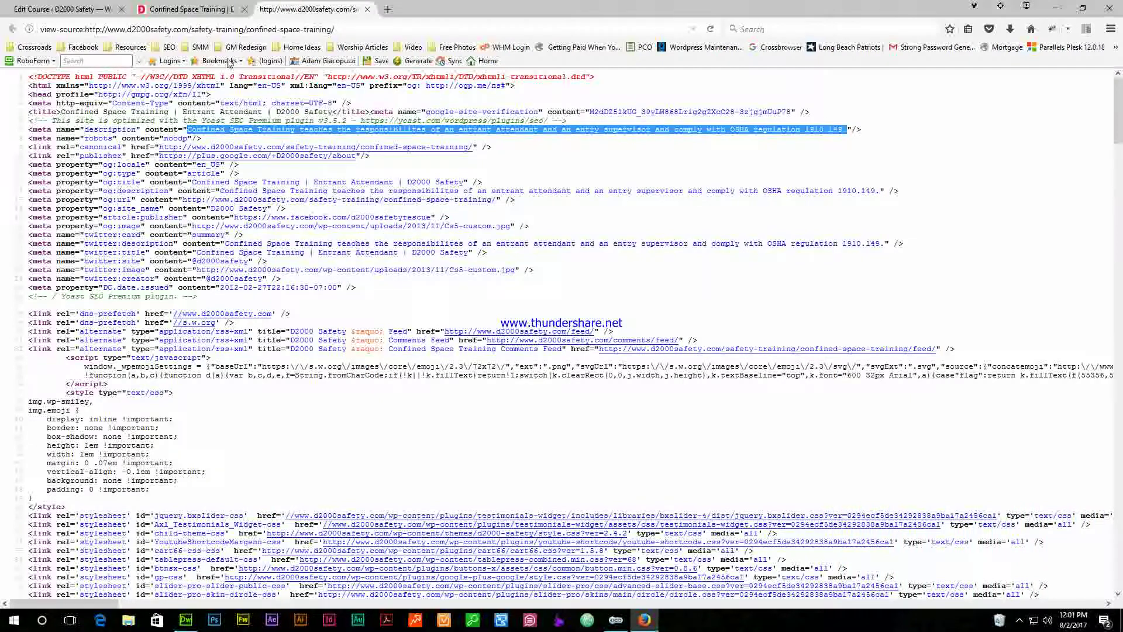
drag(61, 112, 332, 112)
key(ctrl+c)
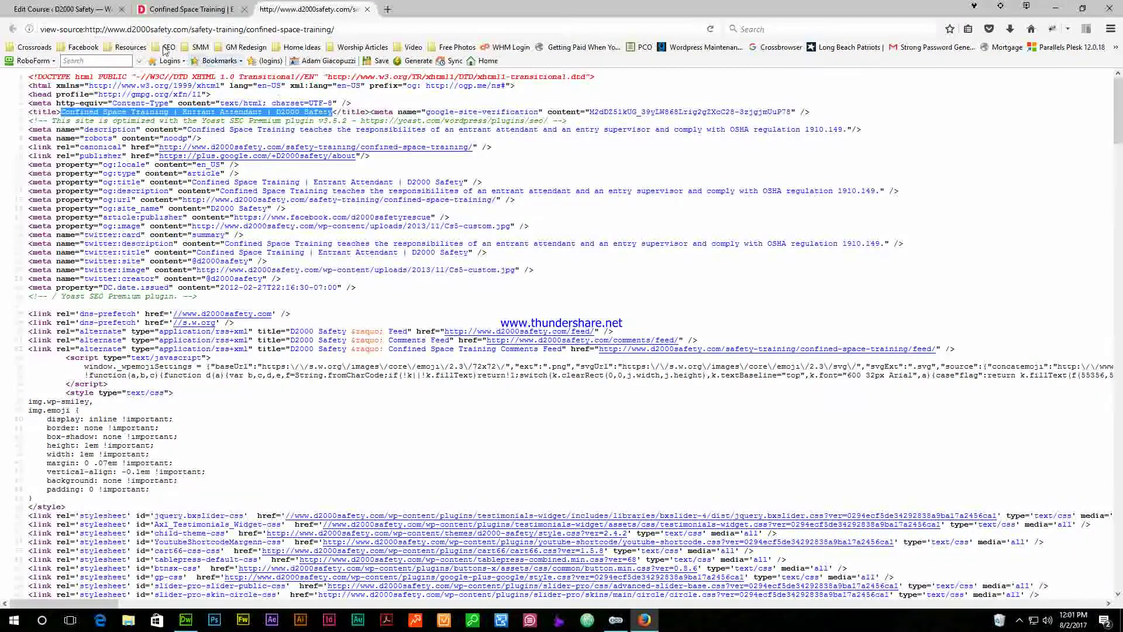
key(ctrl+Tab)
click(321, 328)
key(ctrl+v)
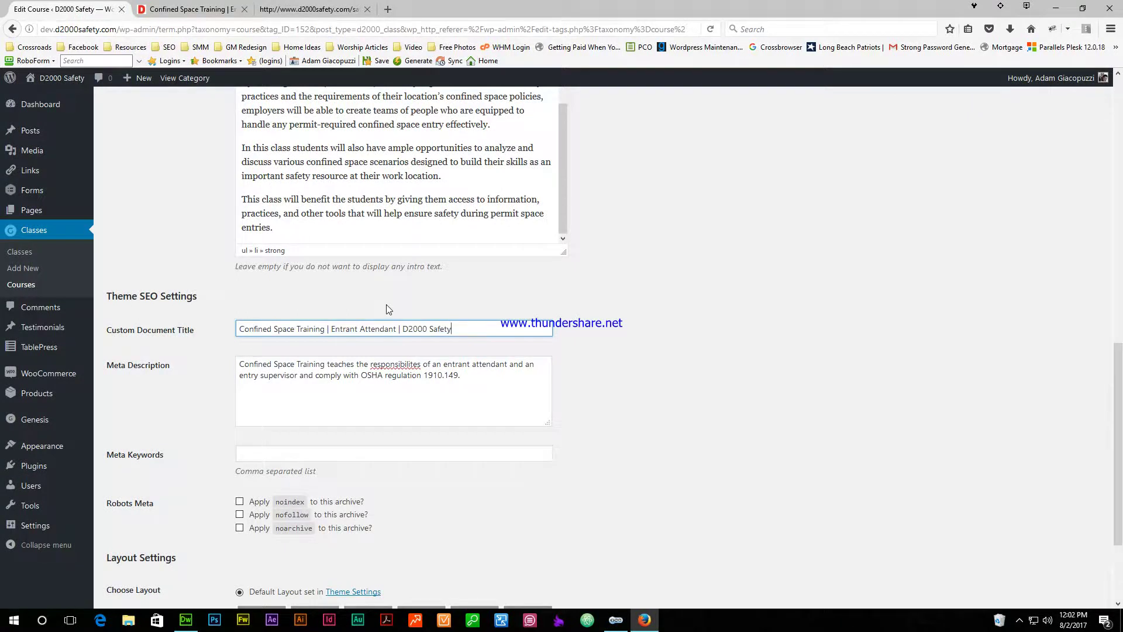
Check the live page's safety-training/confined-space-training address path and return to the course's edit page.
click(495, 380)
key(ctrl+Tab)
key(ctrl+Tab)
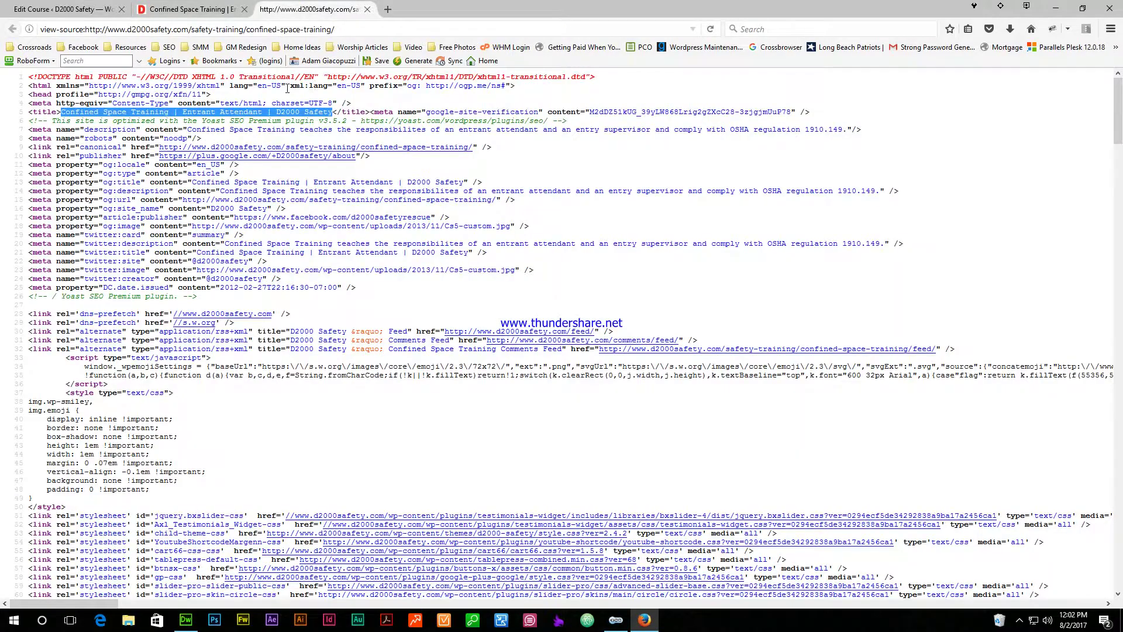
click(203, 163)
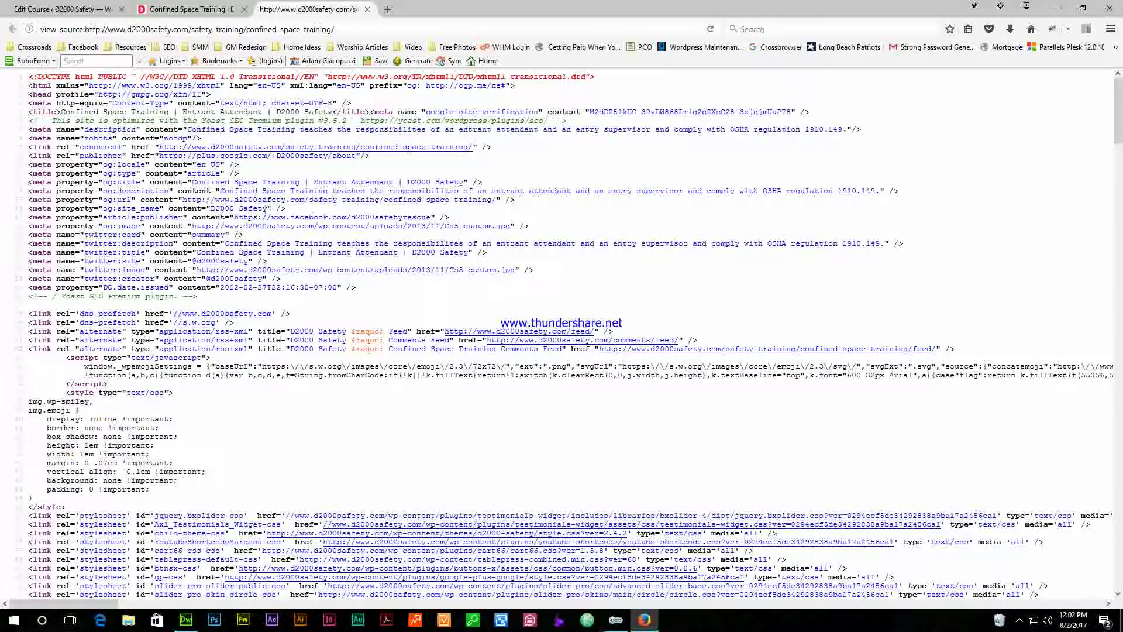
click(206, 11)
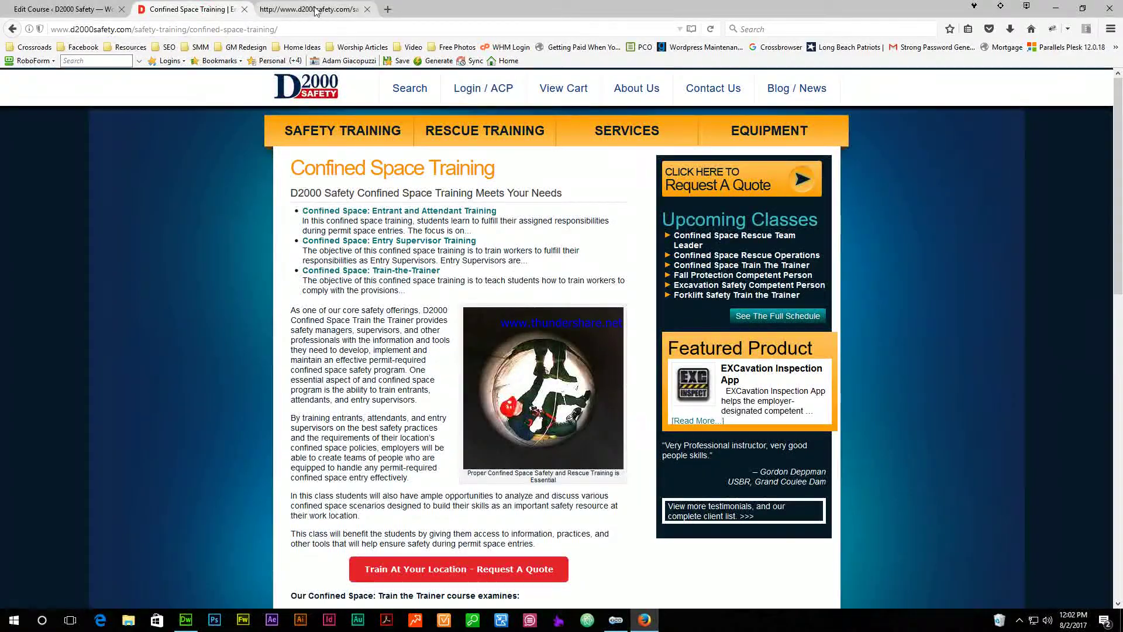
drag(298, 32, 129, 35)
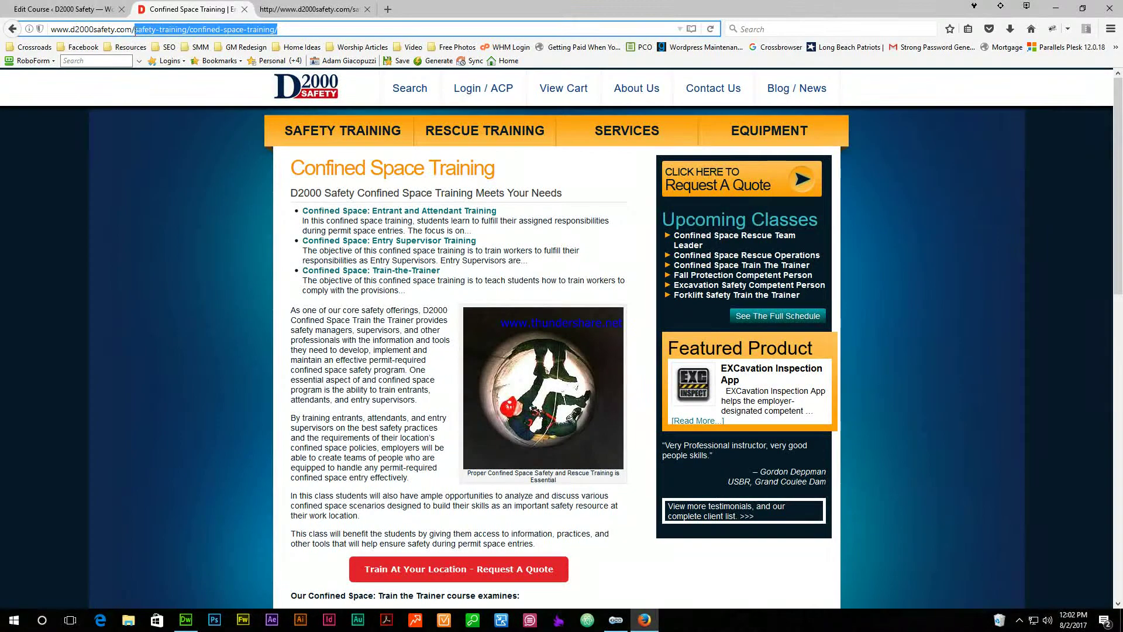
click(64, 9)
scroll(336, 226, up, 10)
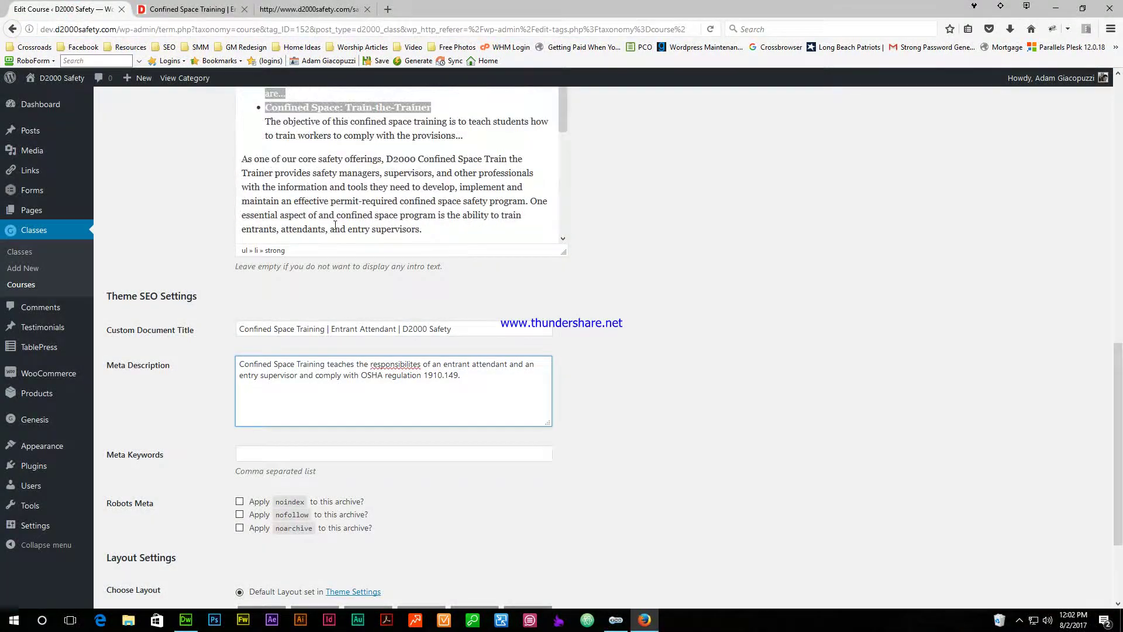
Check the course's slug and the live page's Confined Space Training heading, and return to the course's image and archive settings.
scroll(223, 206, up, 2)
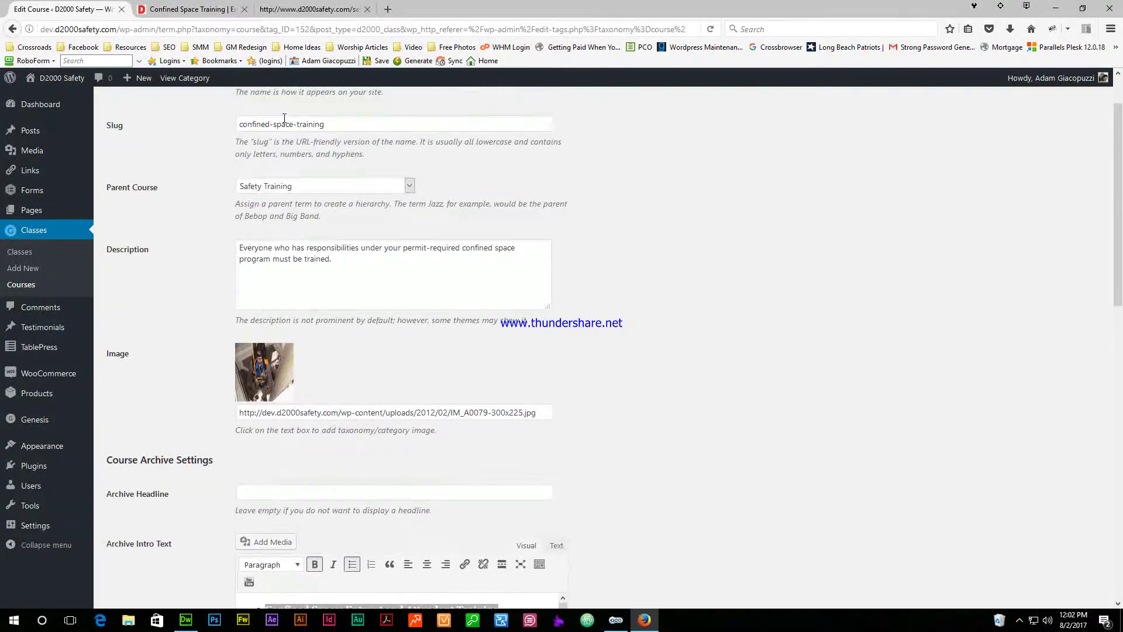
click(195, 10)
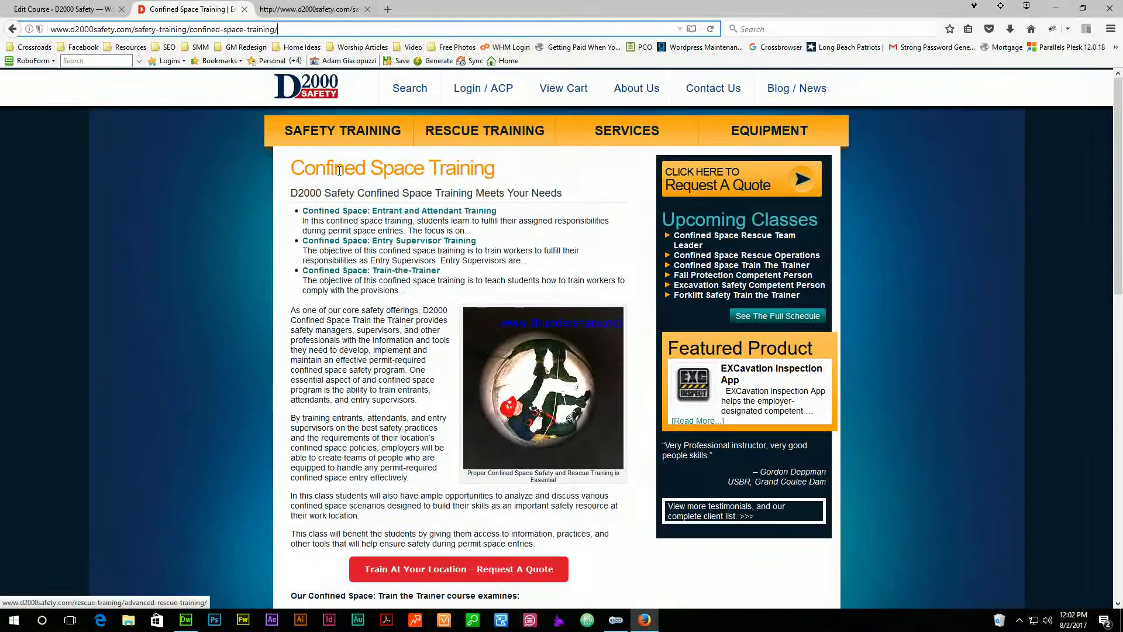
drag(290, 167, 546, 170)
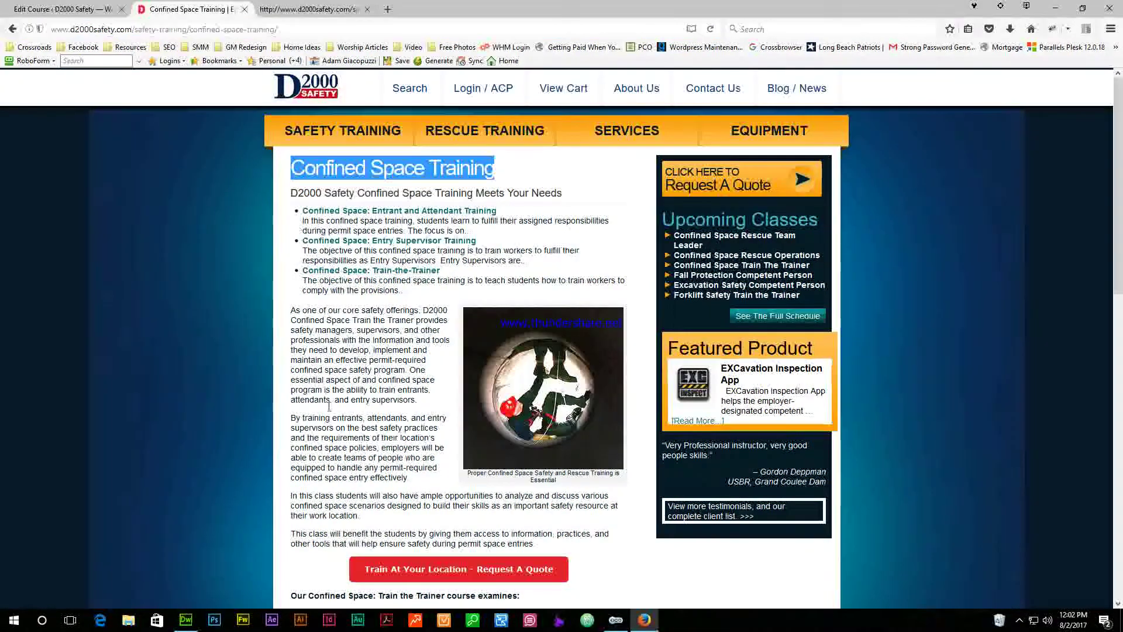
key(ctrl+Page_Up)
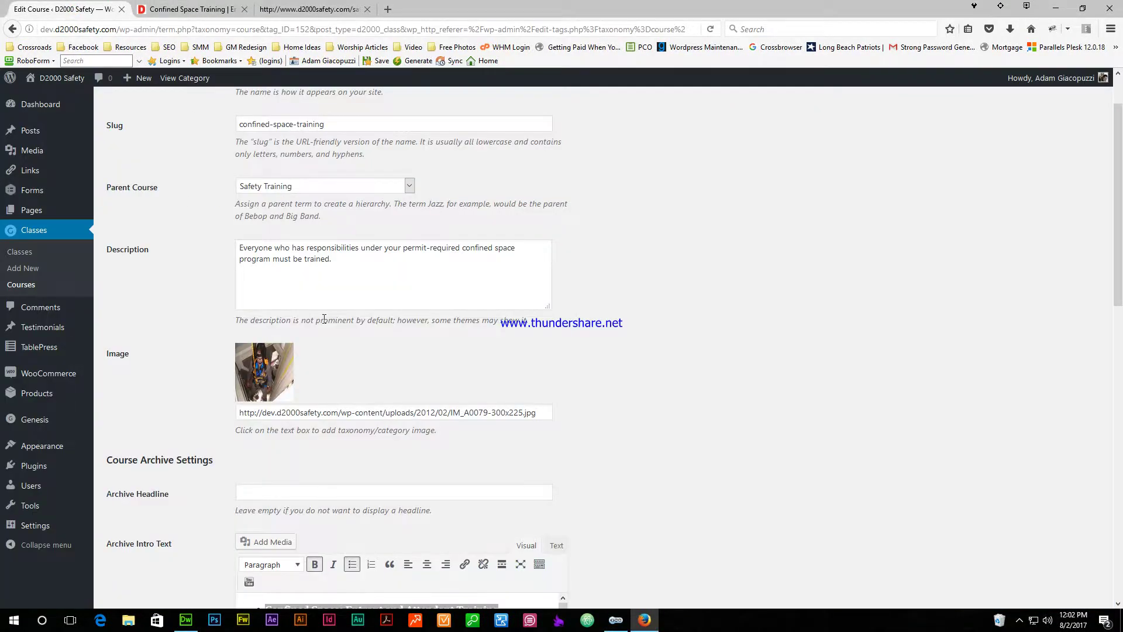
scroll(335, 345, down, 3)
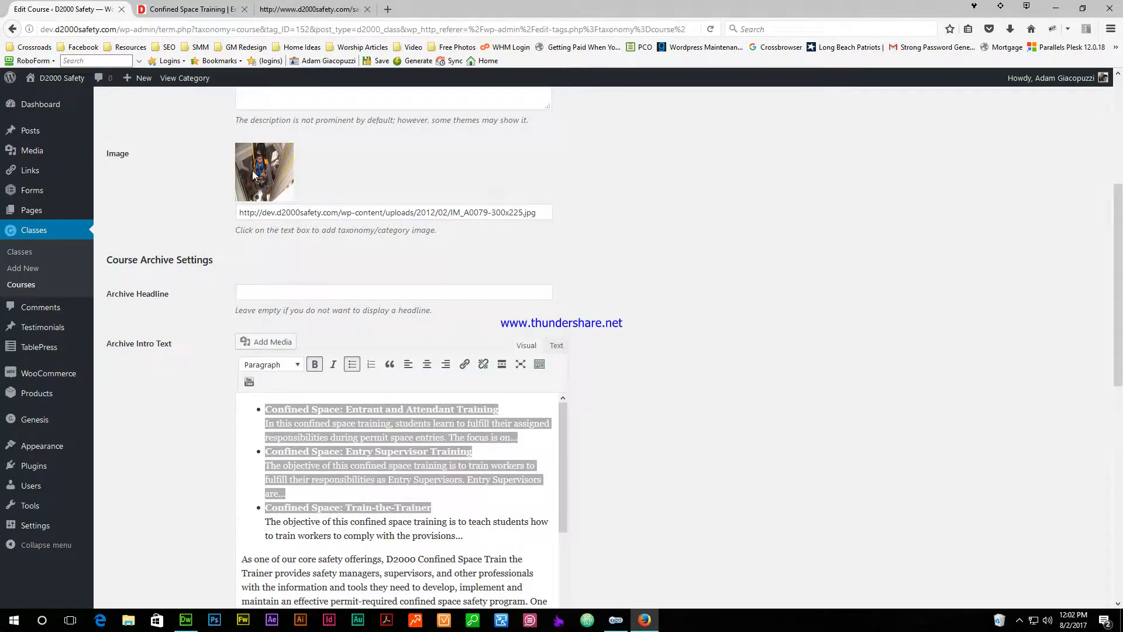
Open the development site alongside the course's edit page and go to its Safety Training page.
mouse_move(55, 86)
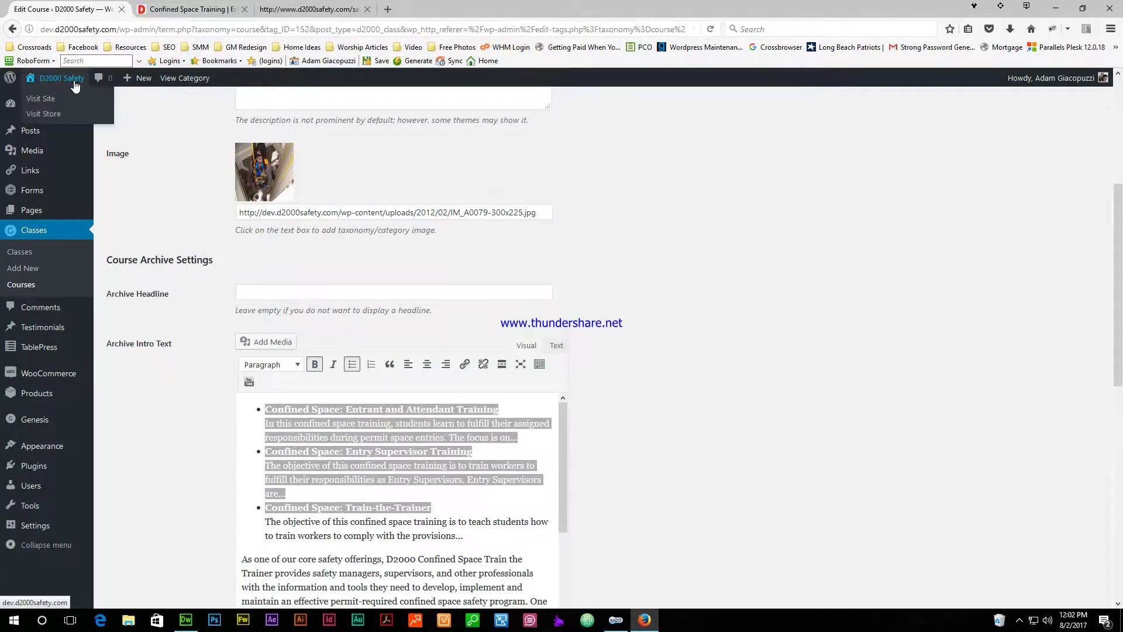
scroll(219, 193, up, 4)
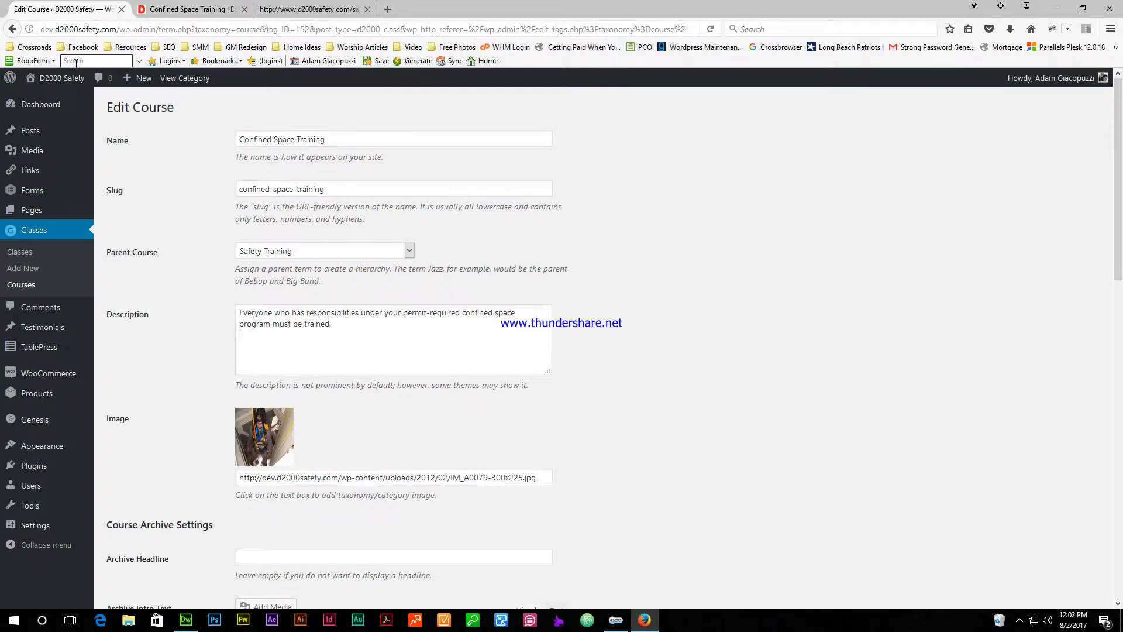
middle_click(35, 94)
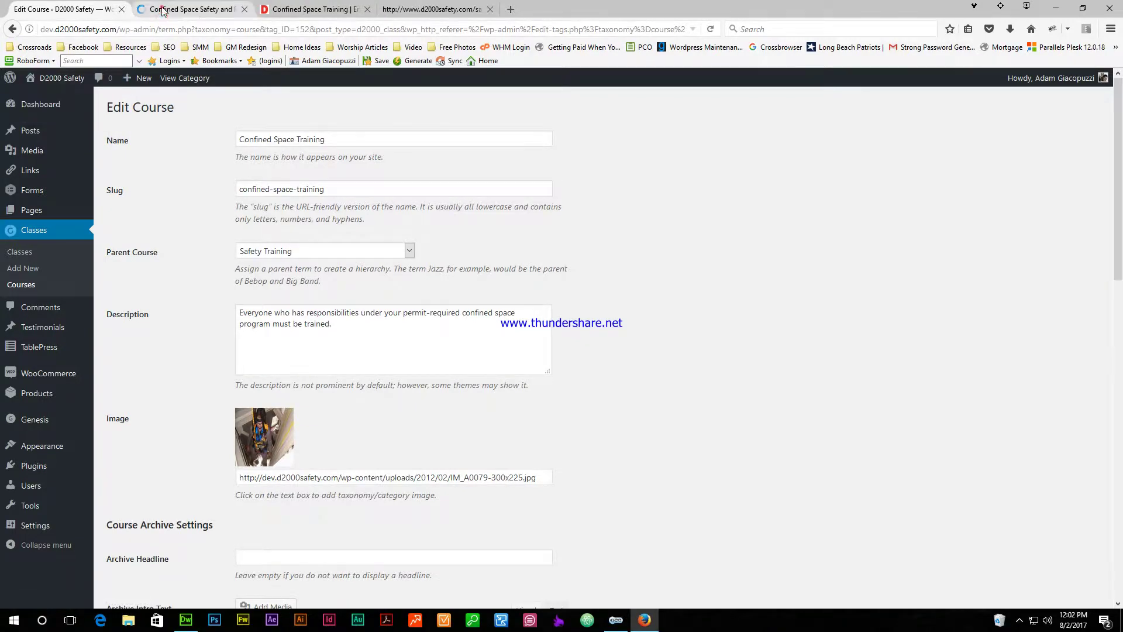
click(164, 9)
click(670, 114)
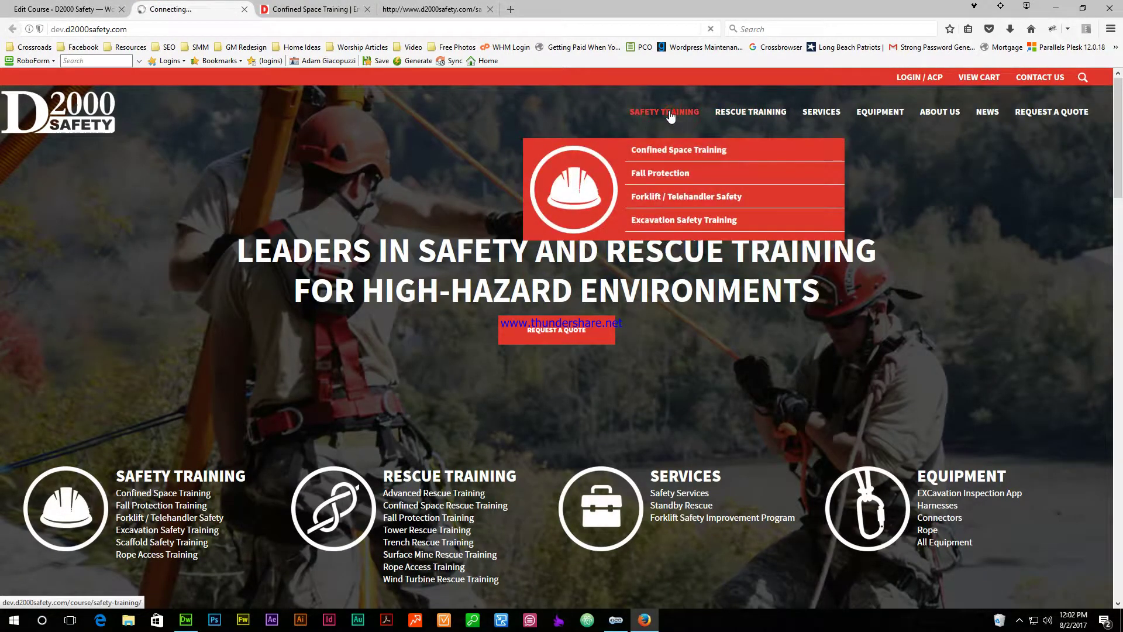
Examine the Safety Training page's intro text and the image, title and description of each course listed, down to Scaffold Safety Training.
scroll(381, 259, down, 5)
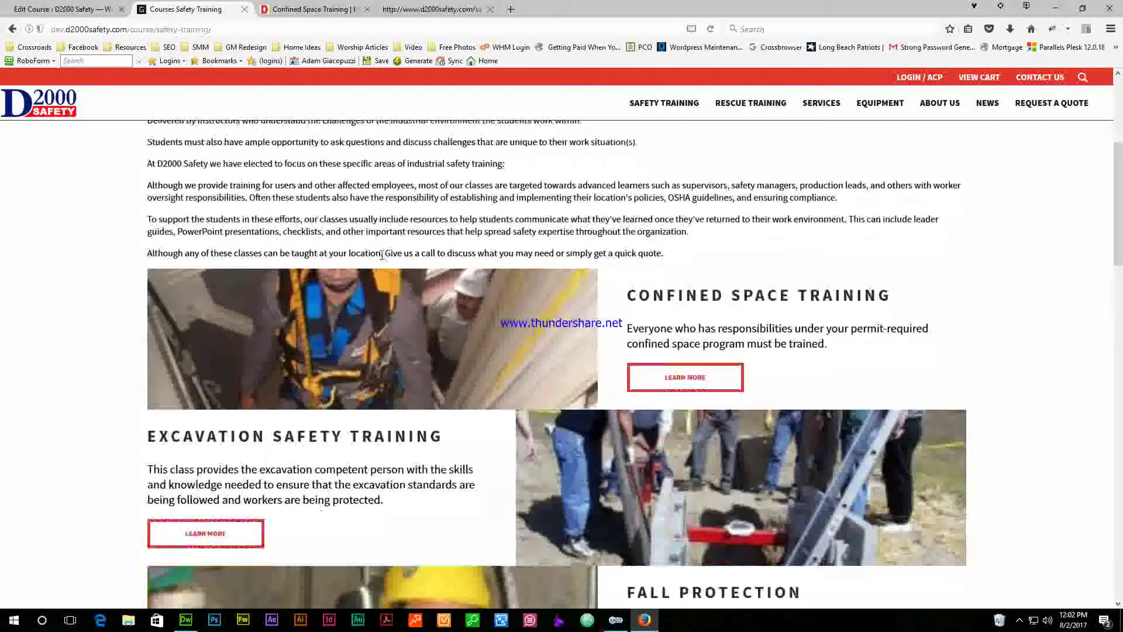
click(628, 260)
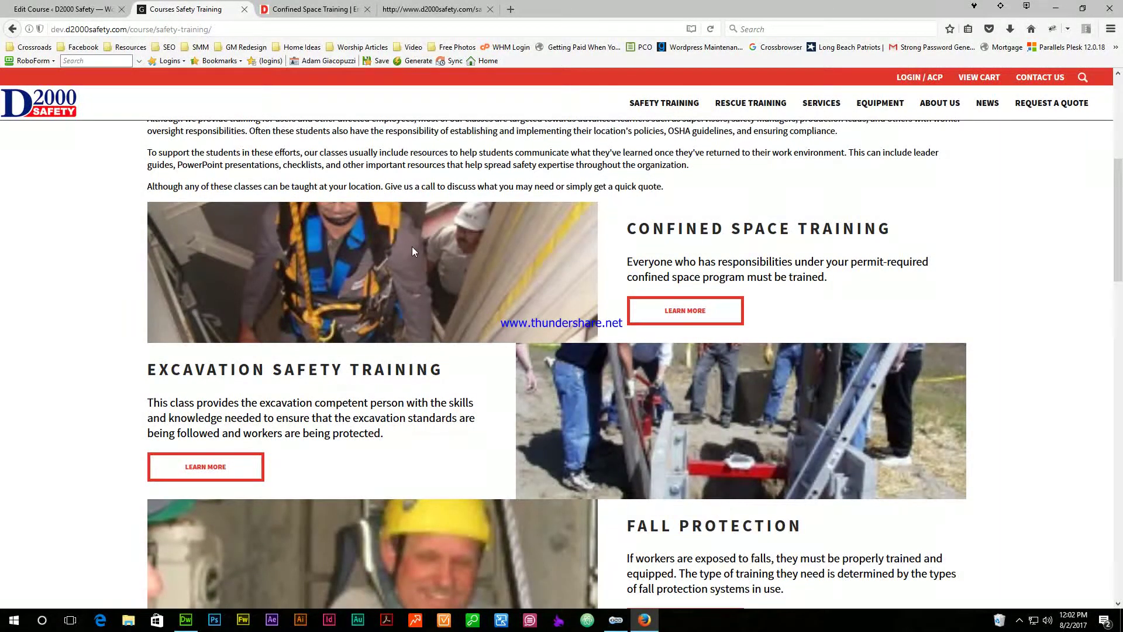
scroll(412, 247, down, 7)
scroll(416, 496, down, 8)
scroll(325, 429, up, 5)
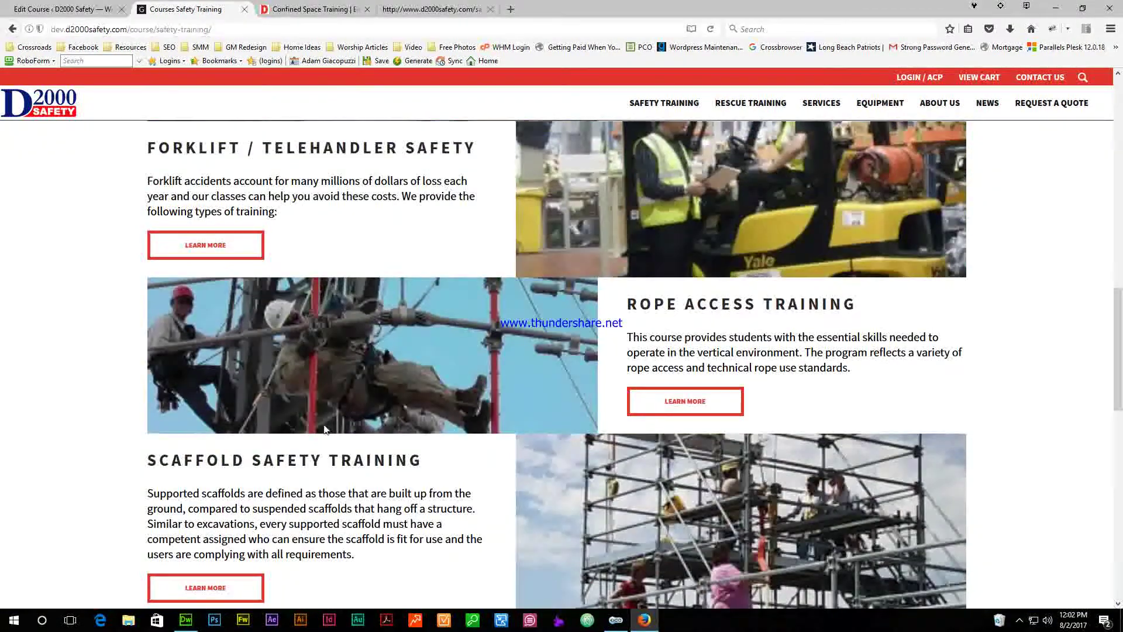
scroll(426, 317, up, 10)
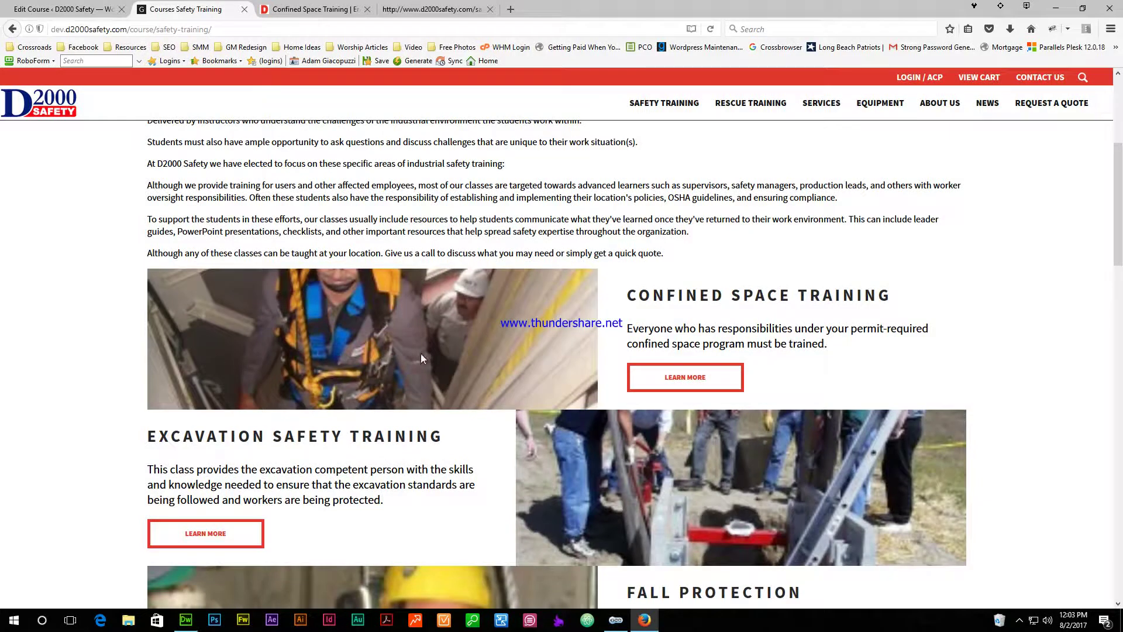
scroll(374, 304, down, 3)
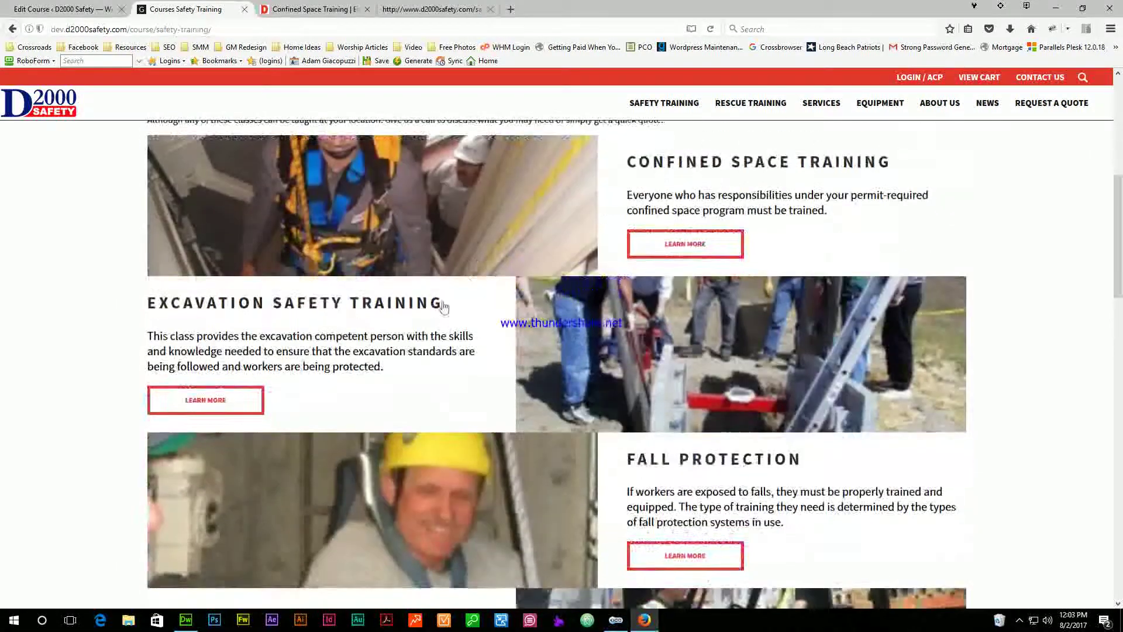
scroll(368, 238, down, 3)
scroll(402, 377, down, 3)
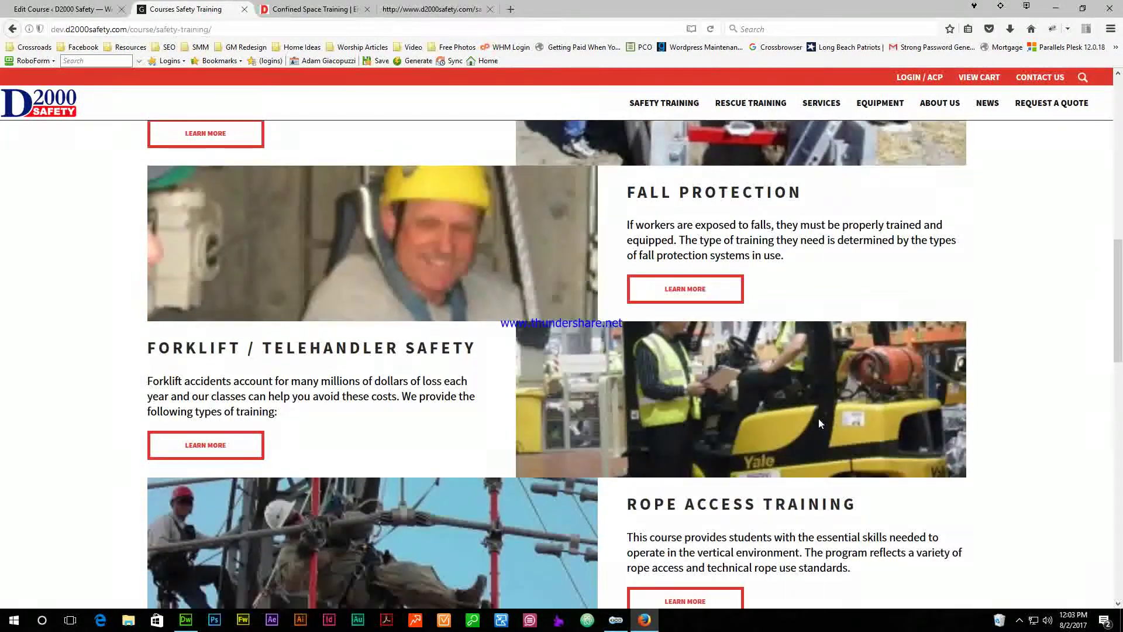
scroll(363, 491, down, 3)
scroll(353, 423, down, 4)
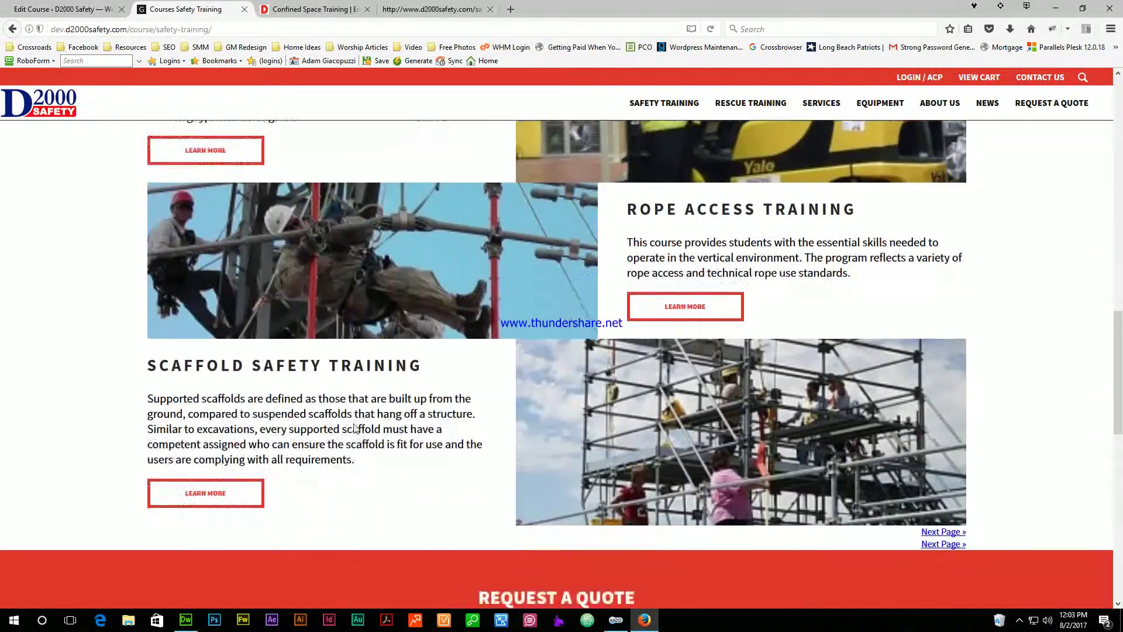
scroll(704, 385, up, 15)
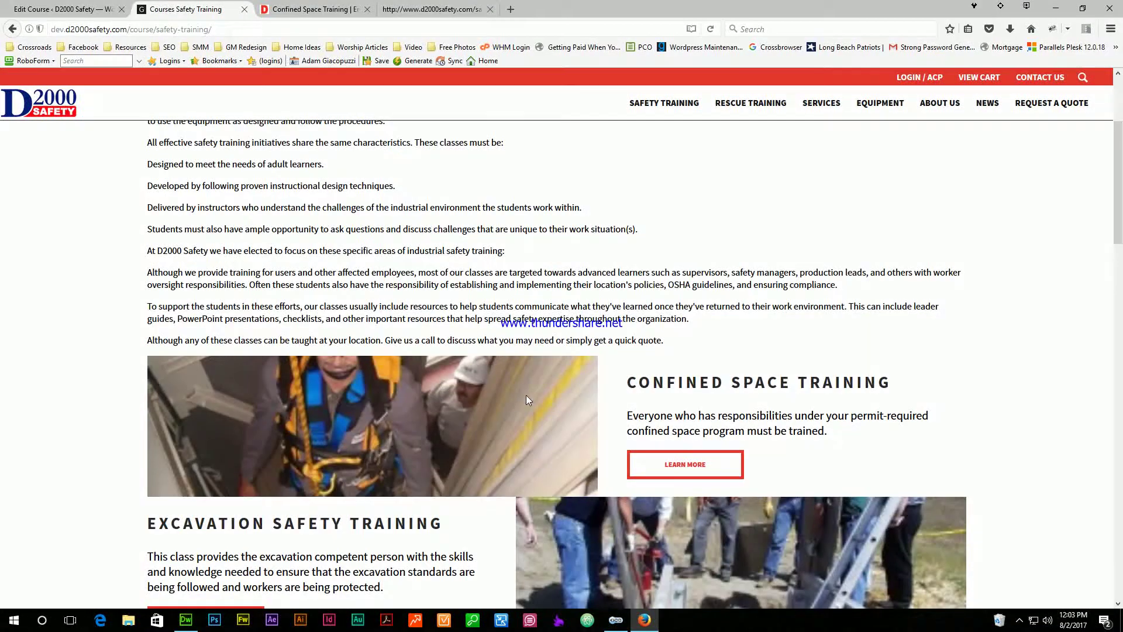
scroll(458, 405, down, 1)
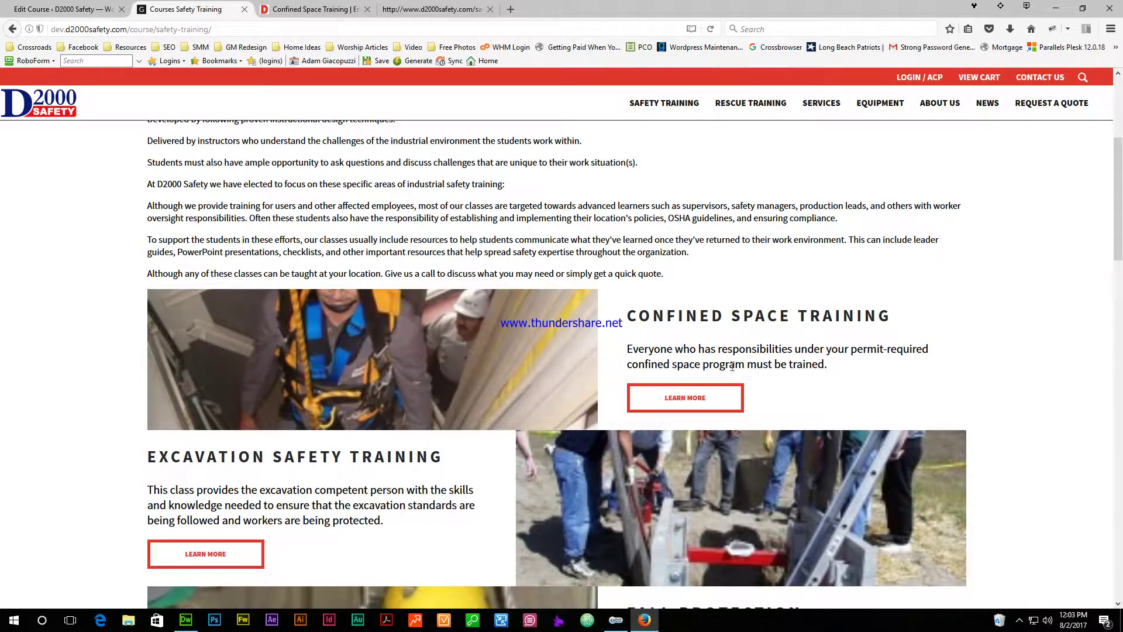
Open the Confined Space Training course from the Safety Training page and examine its heading, intro text and listed sub-courses.
click(701, 404)
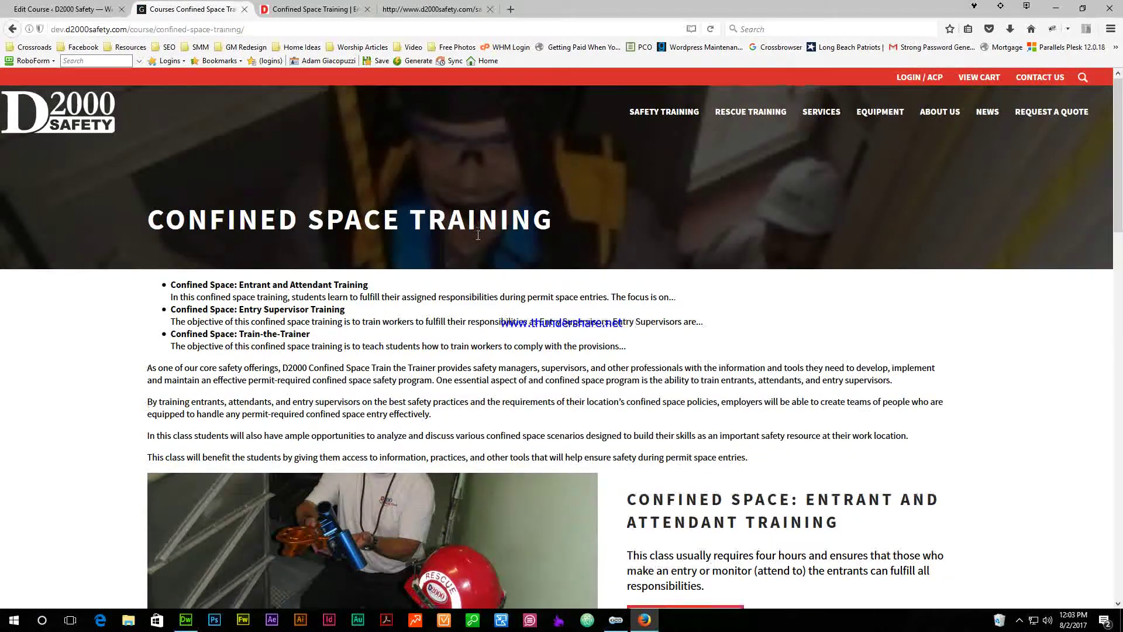
scroll(368, 331, down, 5)
scroll(368, 333, up, 5)
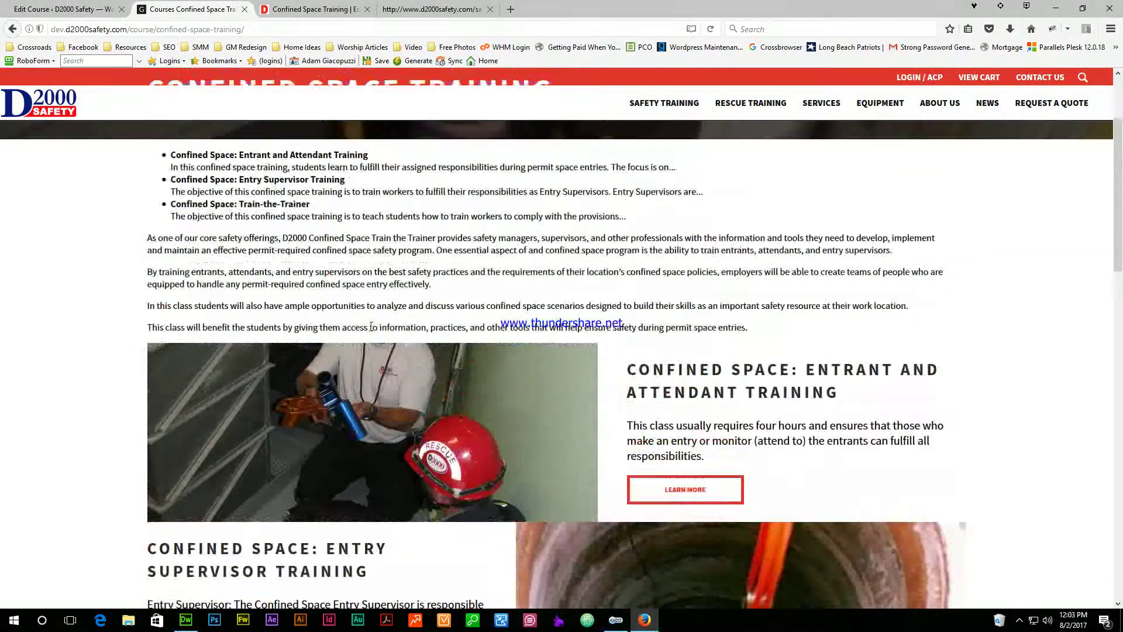
scroll(371, 184, down, 3)
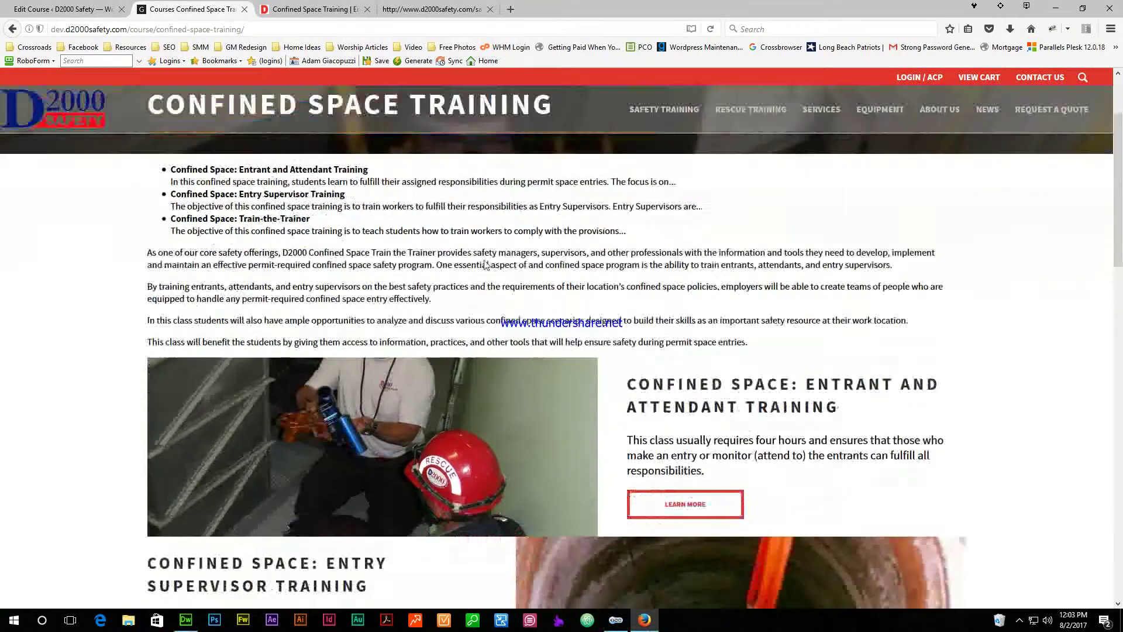
Return to the Confined Space Training course's edit page and examine the address in its Image field.
click(71, 9)
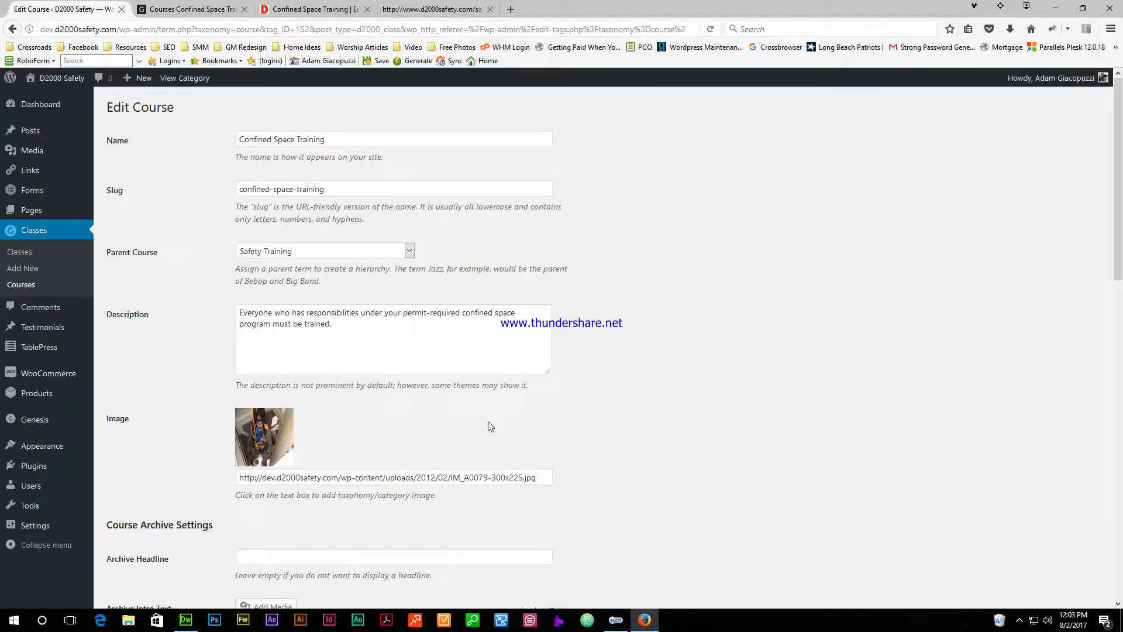
scroll(488, 423, down, 2)
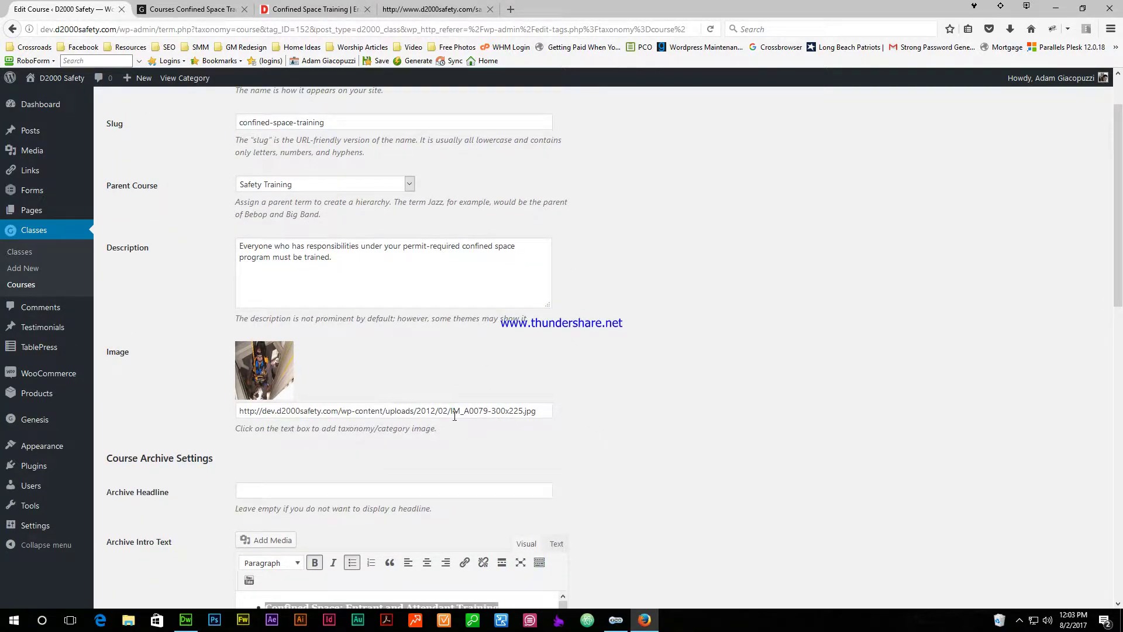
drag(536, 413, 390, 412)
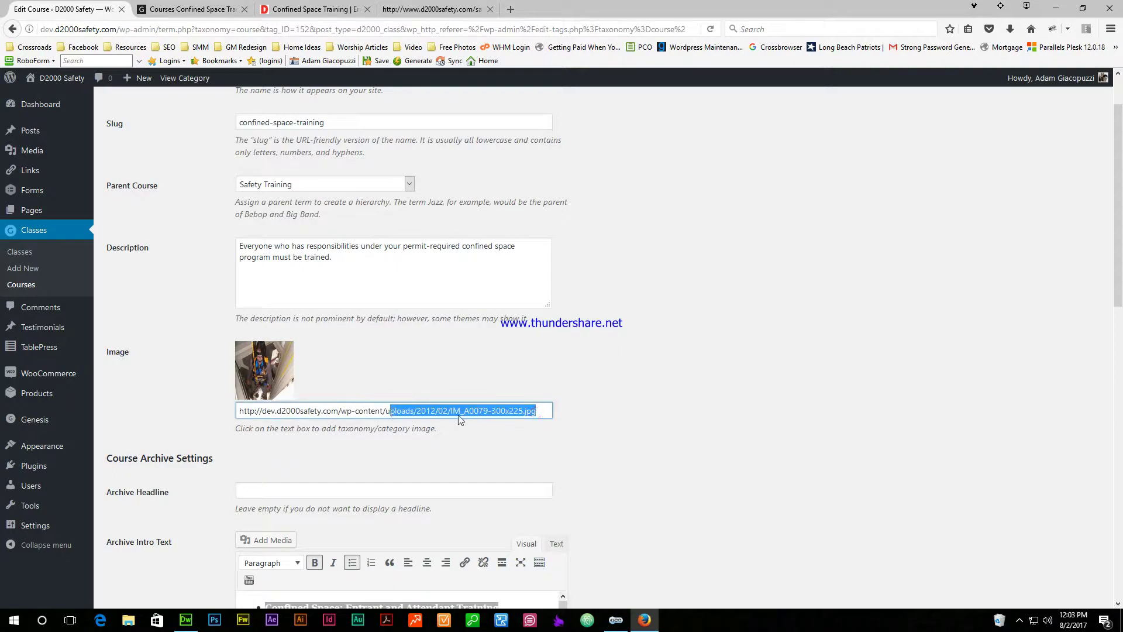
click(783, 109)
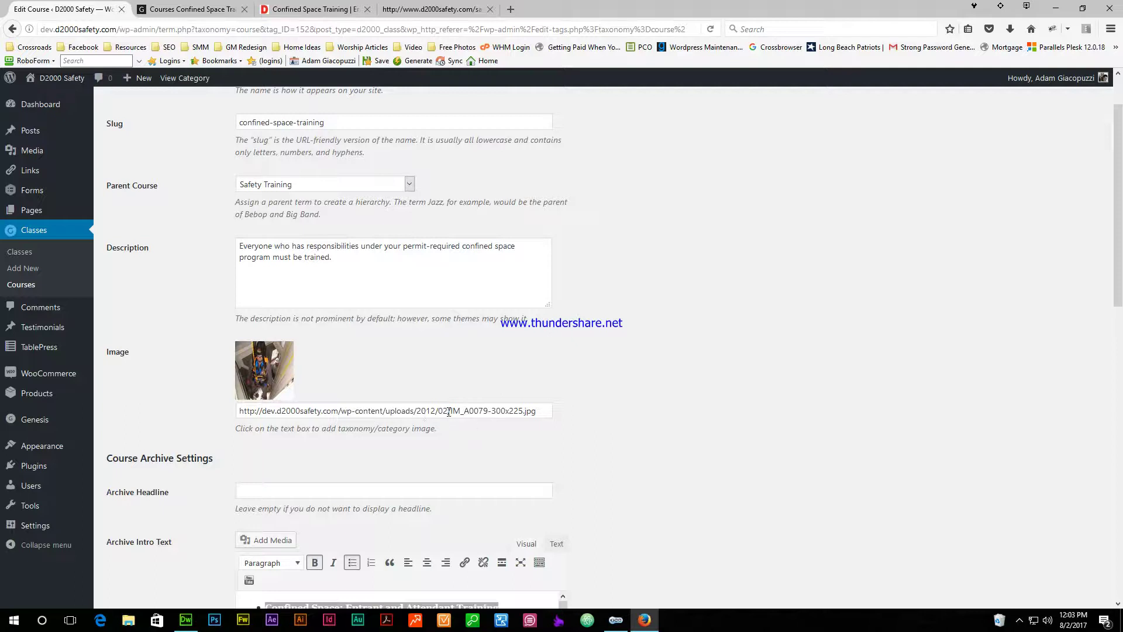
Review the course's archive intro text, SEO settings and layout settings through to the end of the edit form.
scroll(639, 445, down, 3)
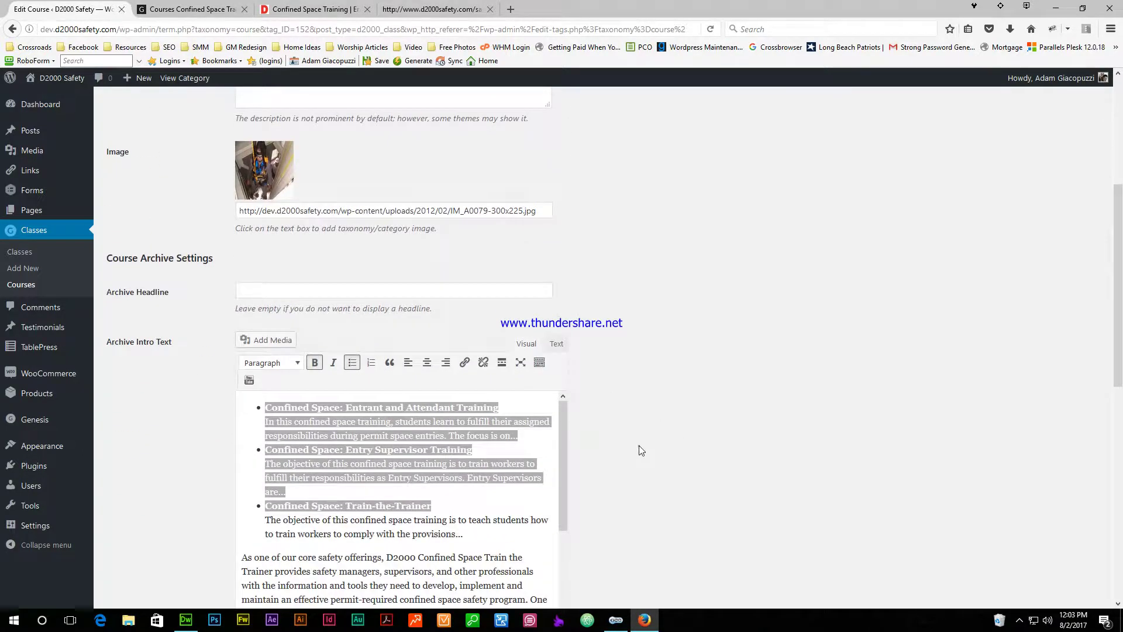
click(511, 469)
scroll(506, 470, down, 5)
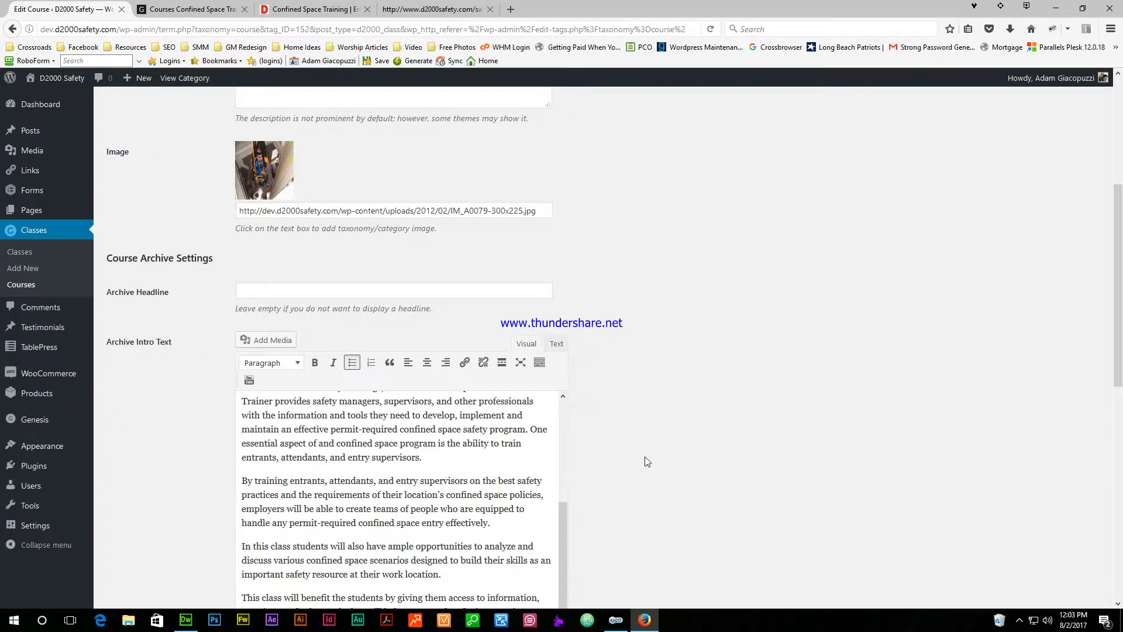
scroll(646, 460, down, 5)
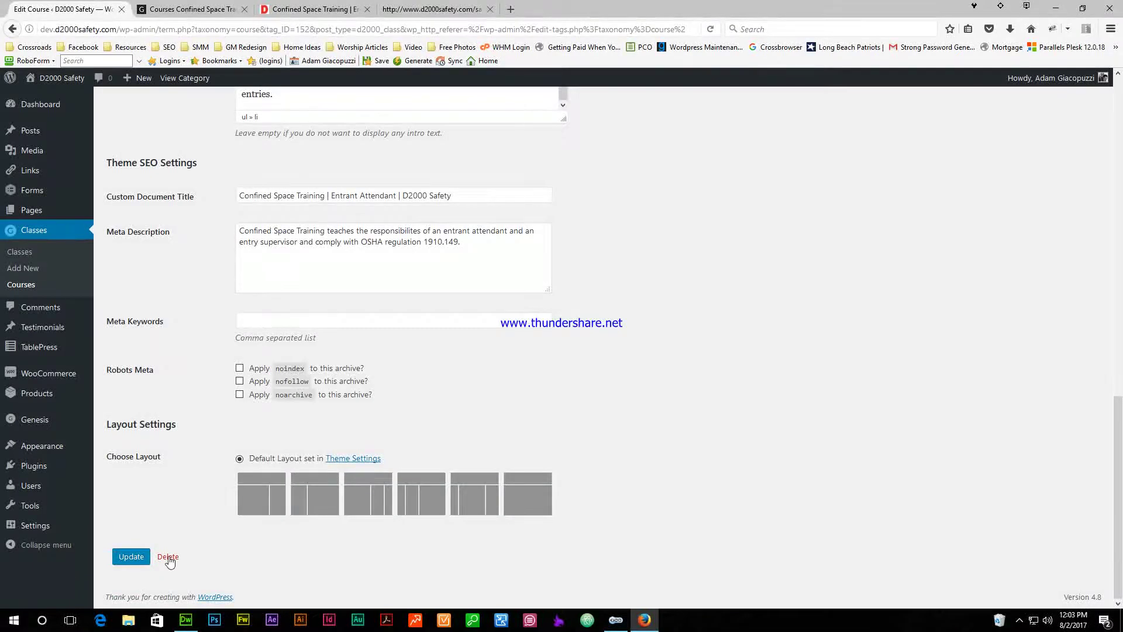
Leave the course's edit page and examine the Classes list with the course assigned to each dated class.
click(12, 28)
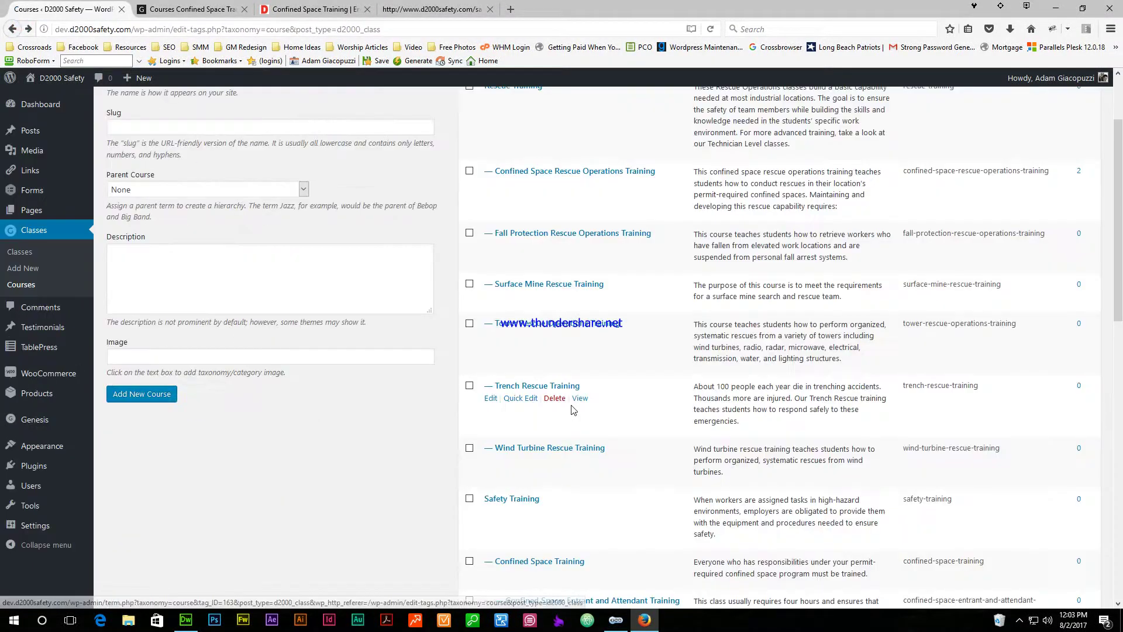
click(19, 252)
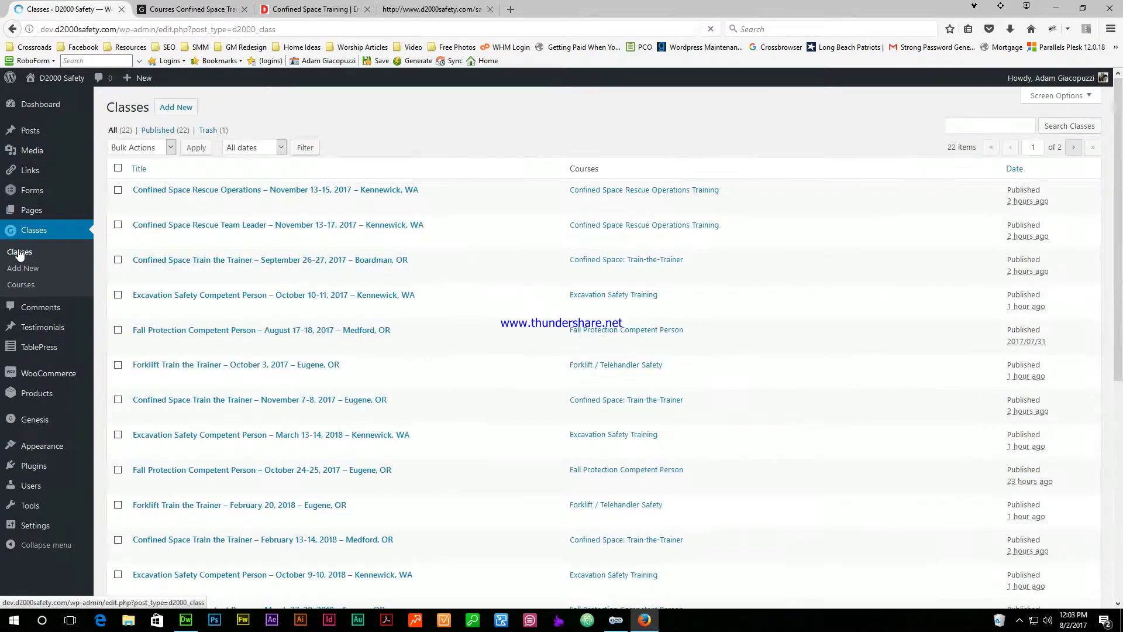
scroll(447, 328, down, 6)
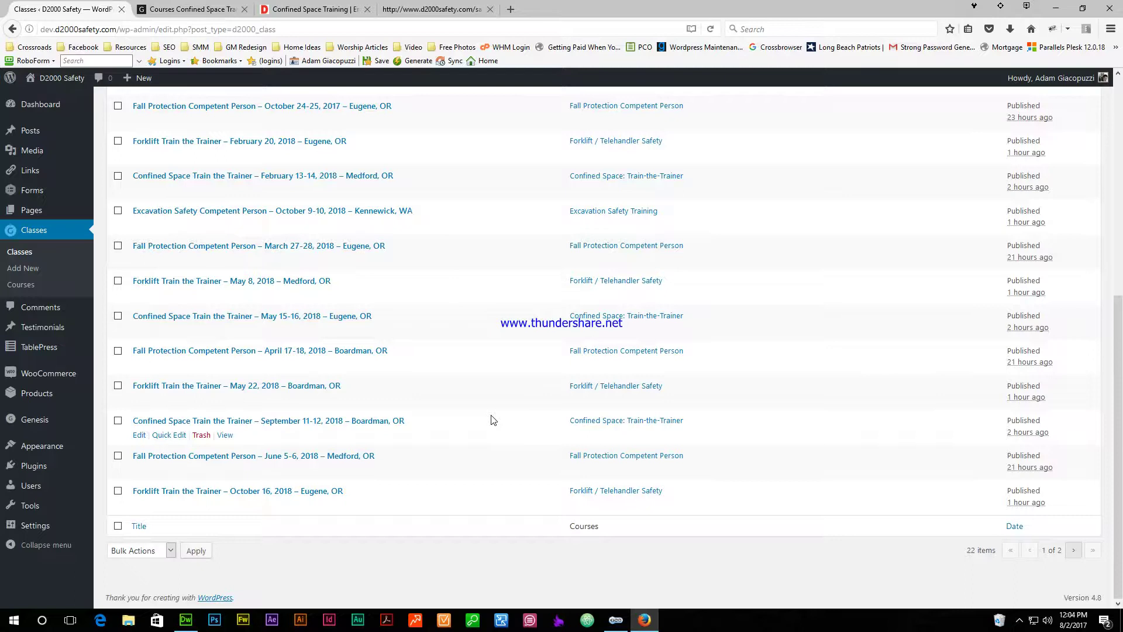
scroll(491, 419, up, 6)
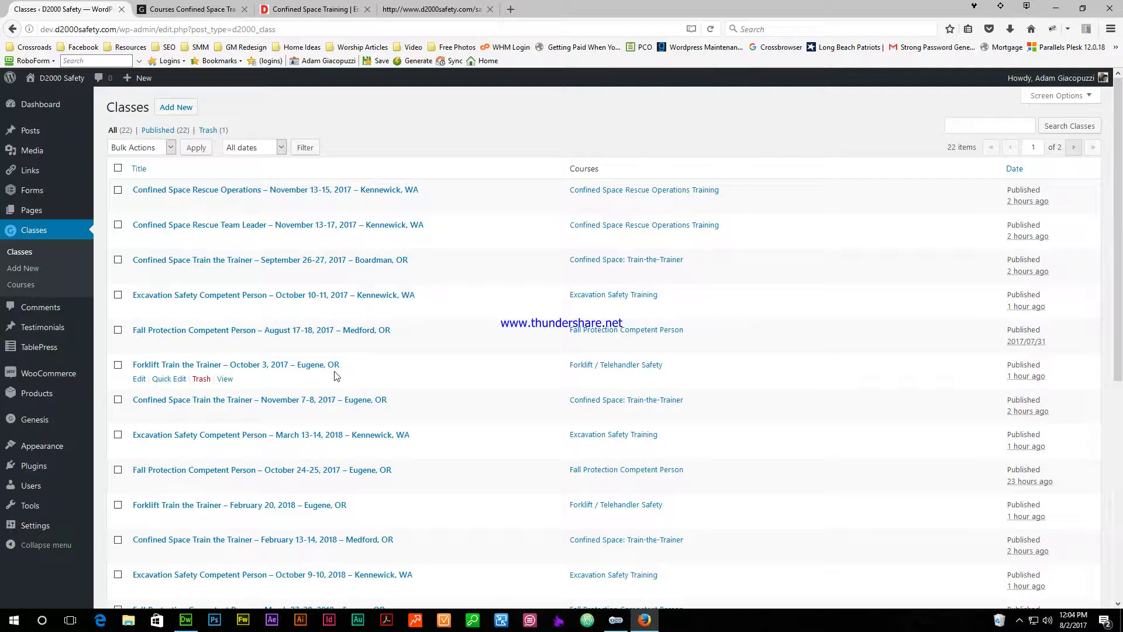
View the Confined Space: Entrant and Attendant Training page on the development site and return to the Confined Space Training page.
click(200, 10)
click(681, 490)
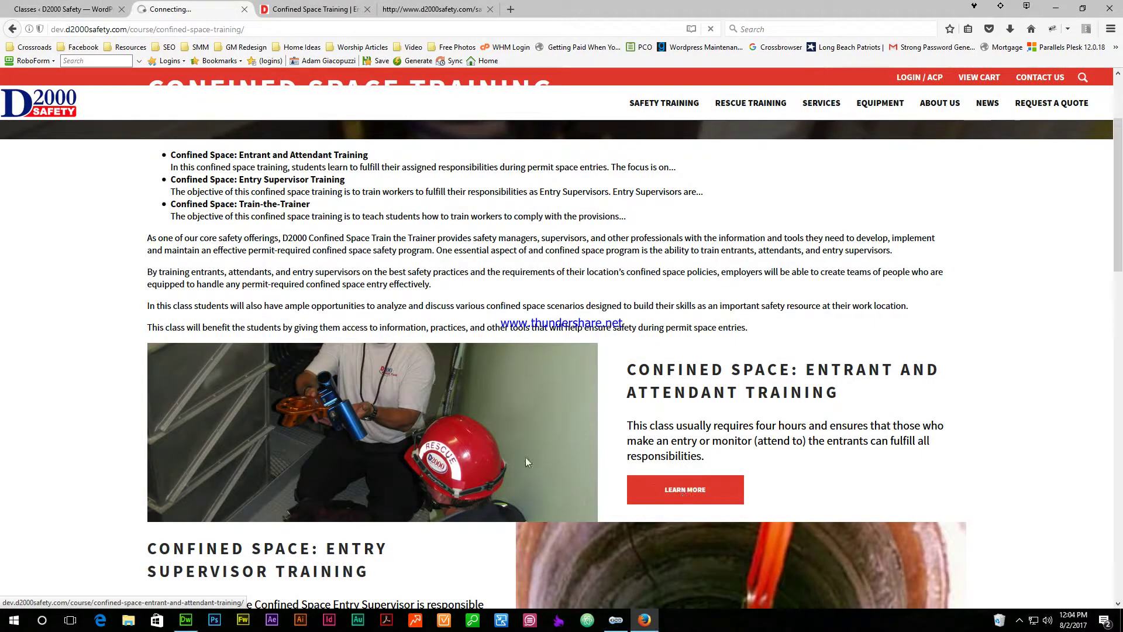
scroll(303, 406, down, 5)
key(alt+Left)
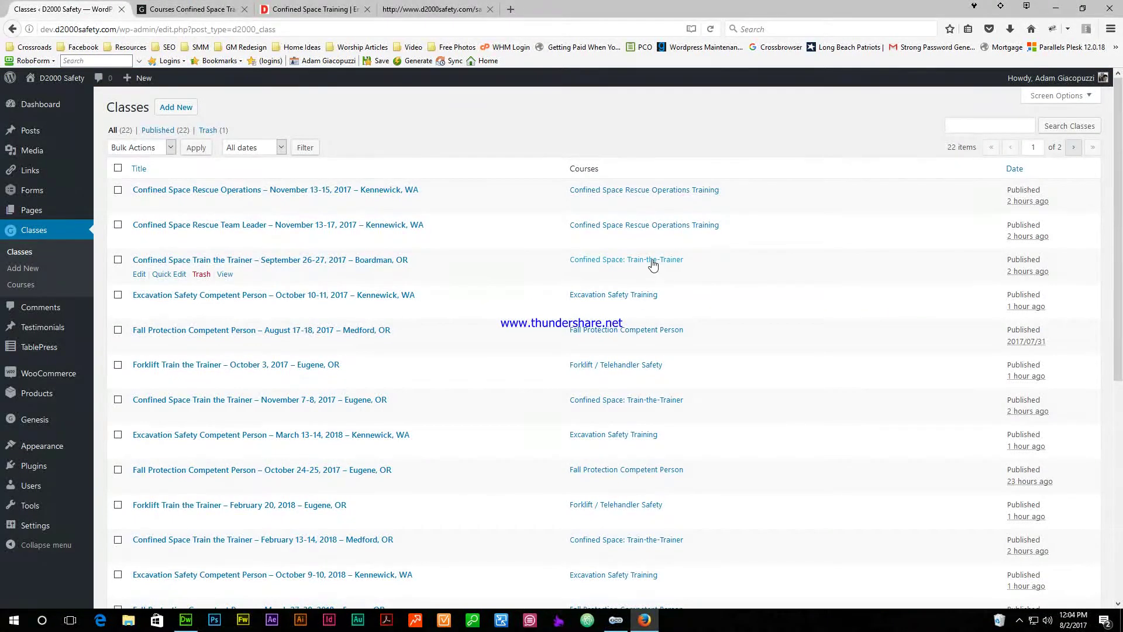
click(201, 10)
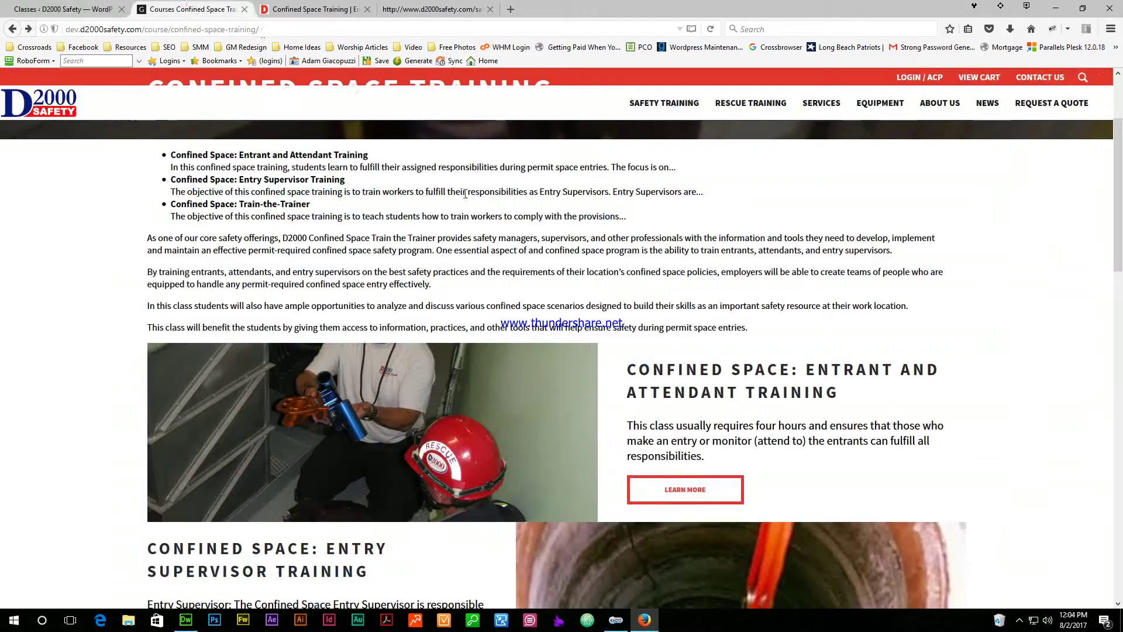
Open the Confined Space: Train-the-Trainer page from the Confined Space Training page and review its upcoming classes.
scroll(805, 377, down, 3)
scroll(591, 394, down, 2)
scroll(590, 394, down, 2)
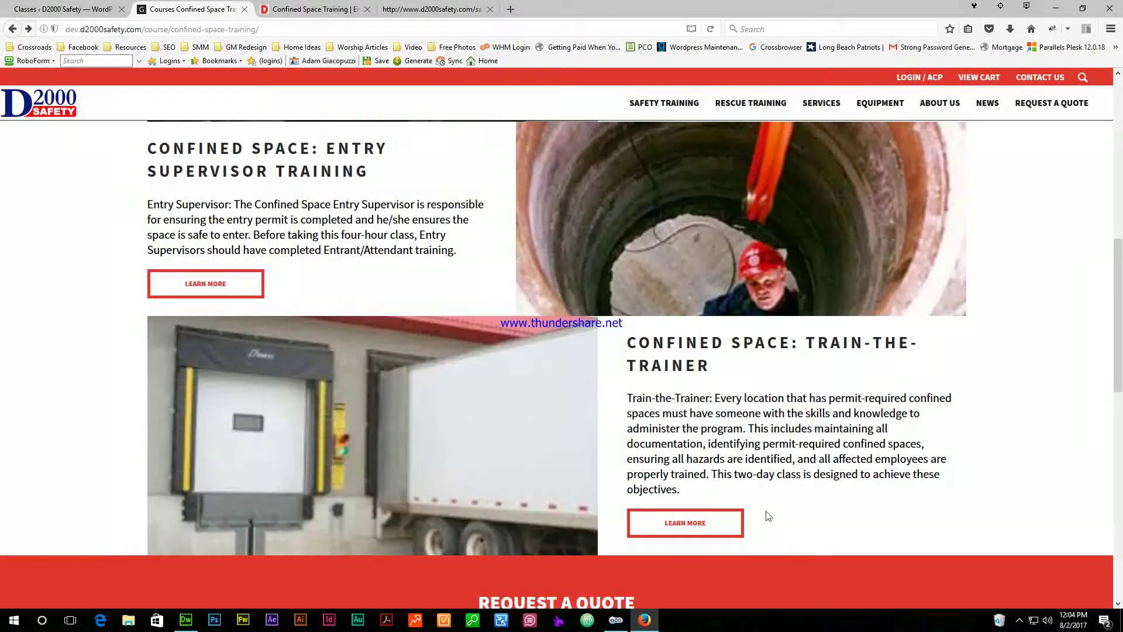
click(715, 529)
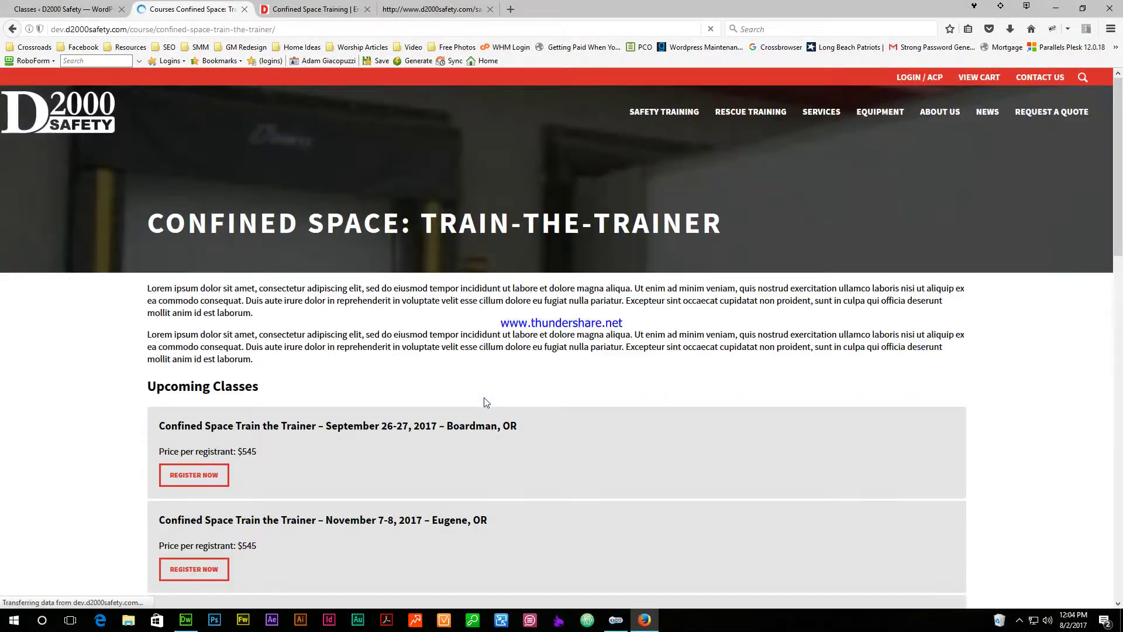
scroll(483, 397, down, 4)
scroll(314, 372, down, 4)
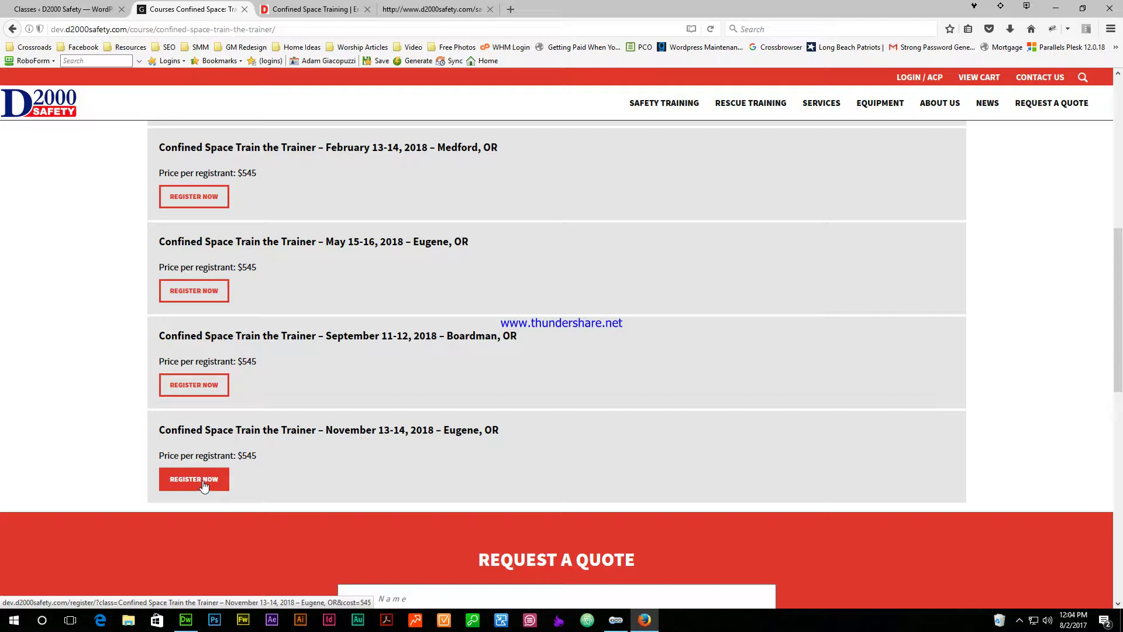
scroll(203, 486, up, 5)
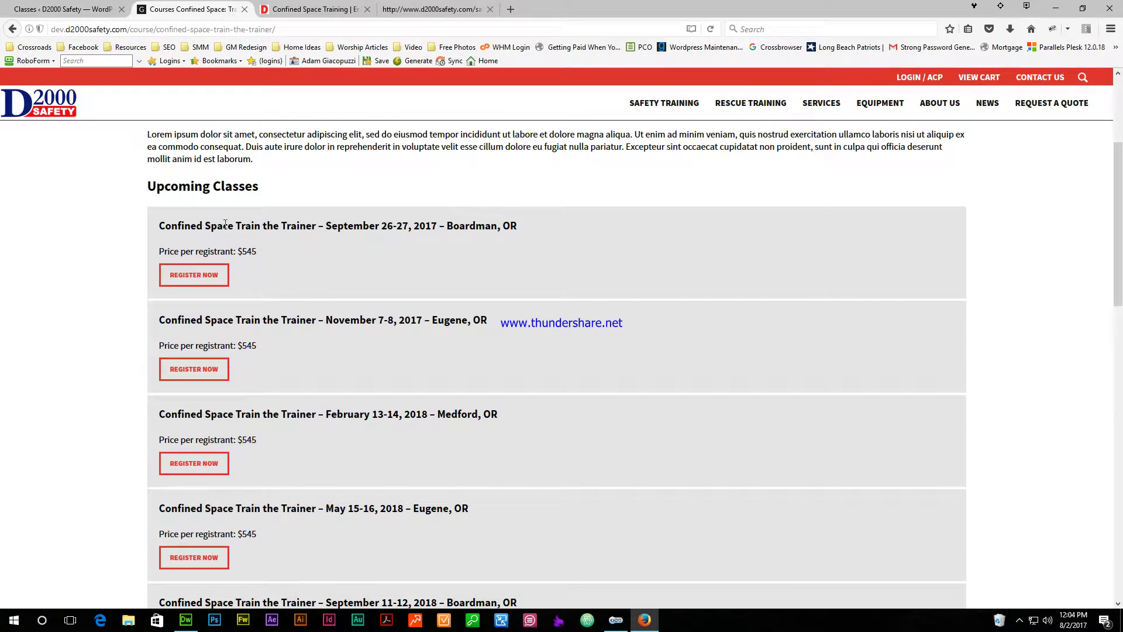
click(531, 231)
Open the Confined Space Rescue Operations - November 13-15, 2017 - Kennewick, WA class for editing and examine its title and price.
click(67, 9)
mouse_move(165, 188)
click(139, 205)
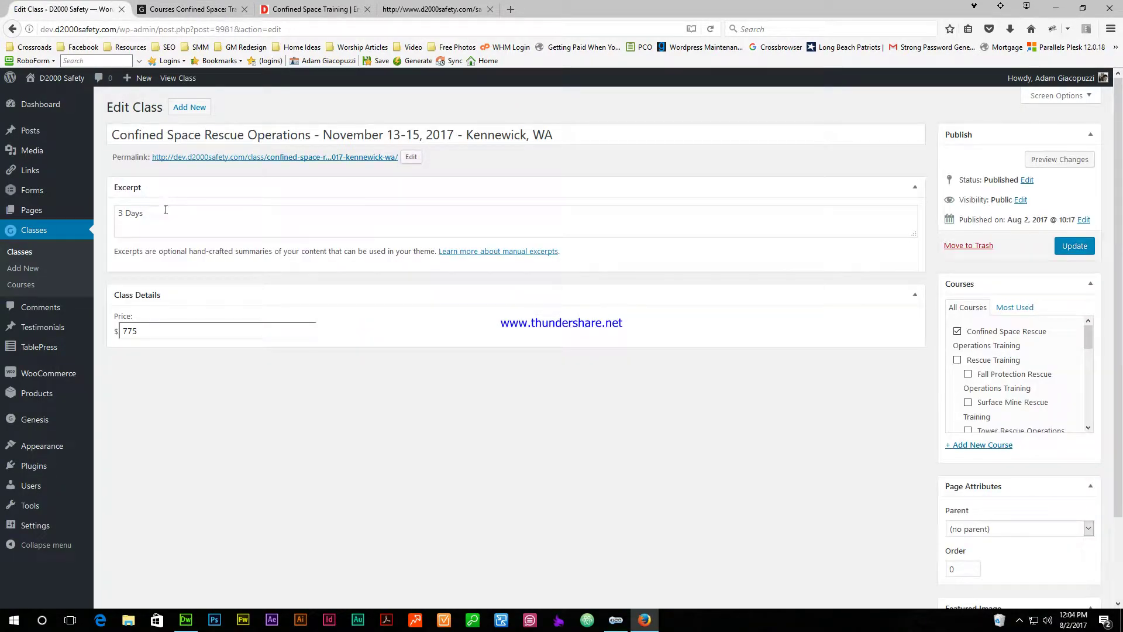
drag(111, 135, 708, 140)
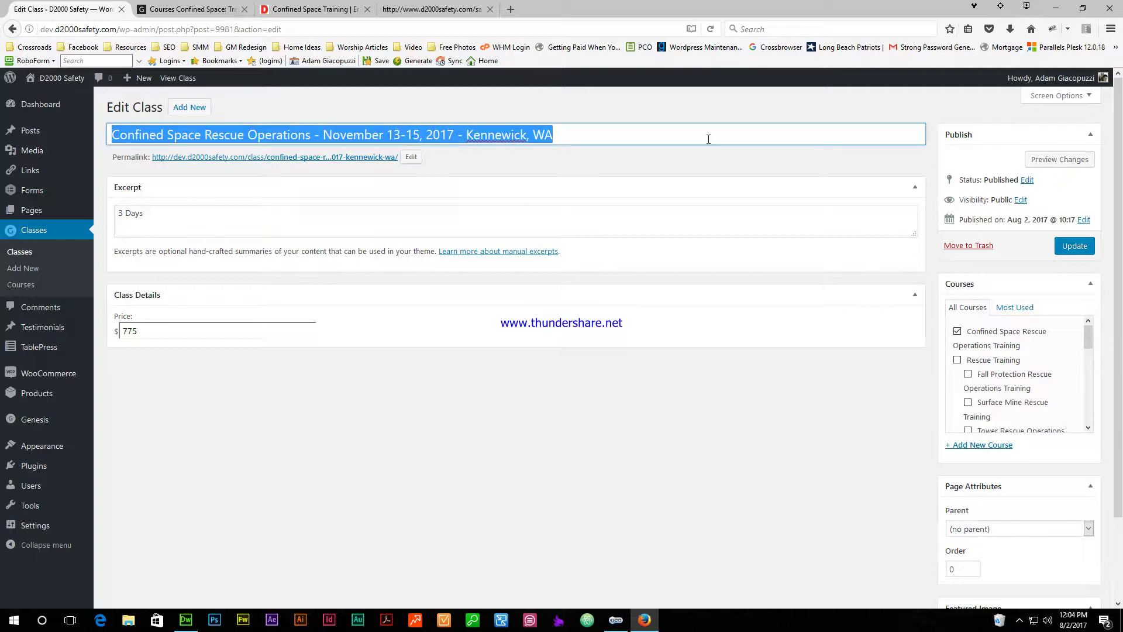
double_click(167, 333)
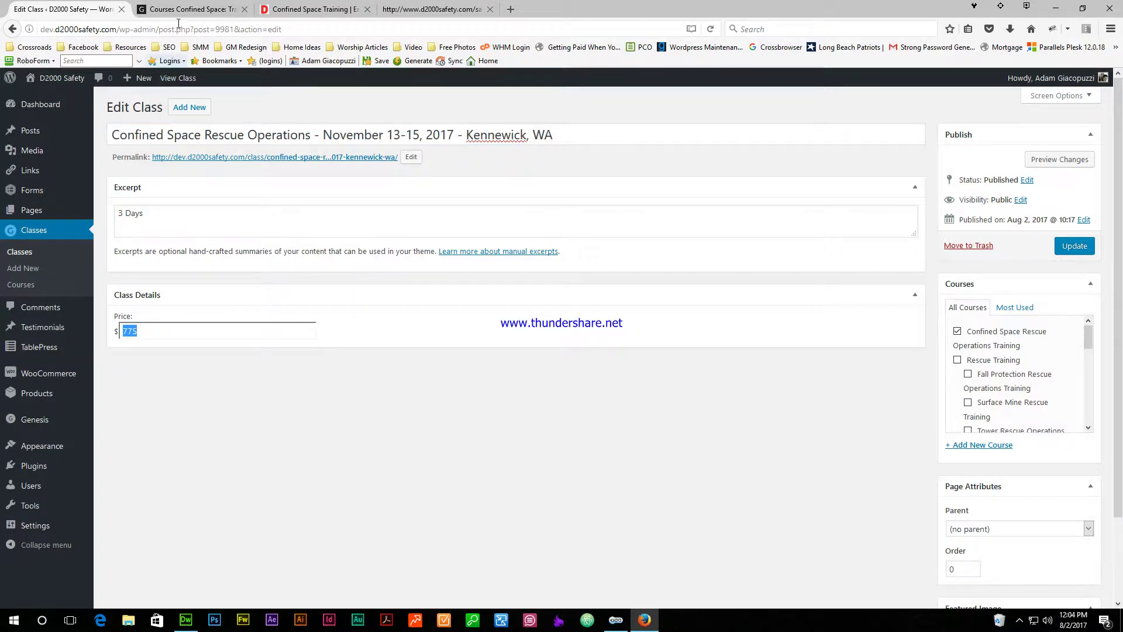
Open the registration form for the November 13-14, 2018 Eugene Train the Trainer class and examine its class date, cost and registrant fields.
click(178, 9)
scroll(328, 427, down, 5)
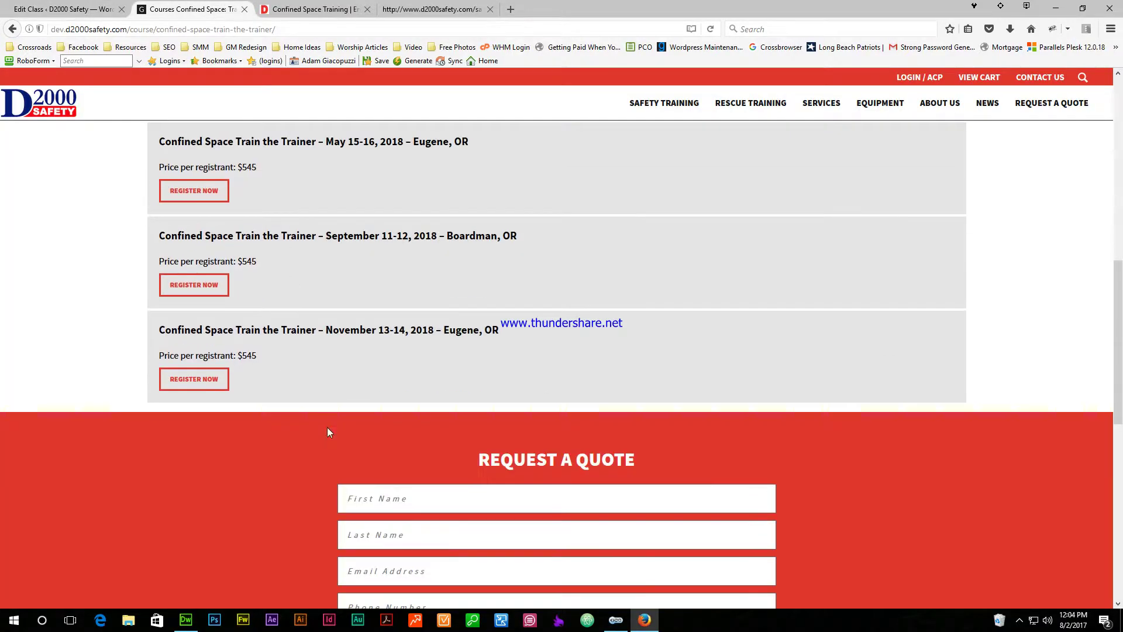
click(202, 383)
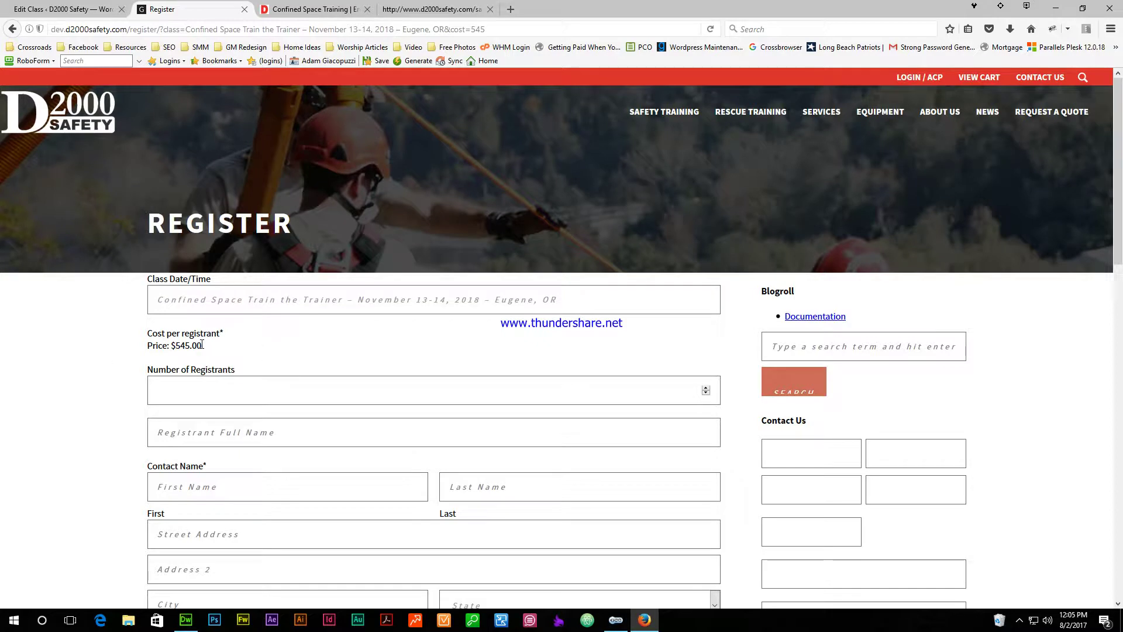
click(177, 345)
click(178, 346)
click(564, 302)
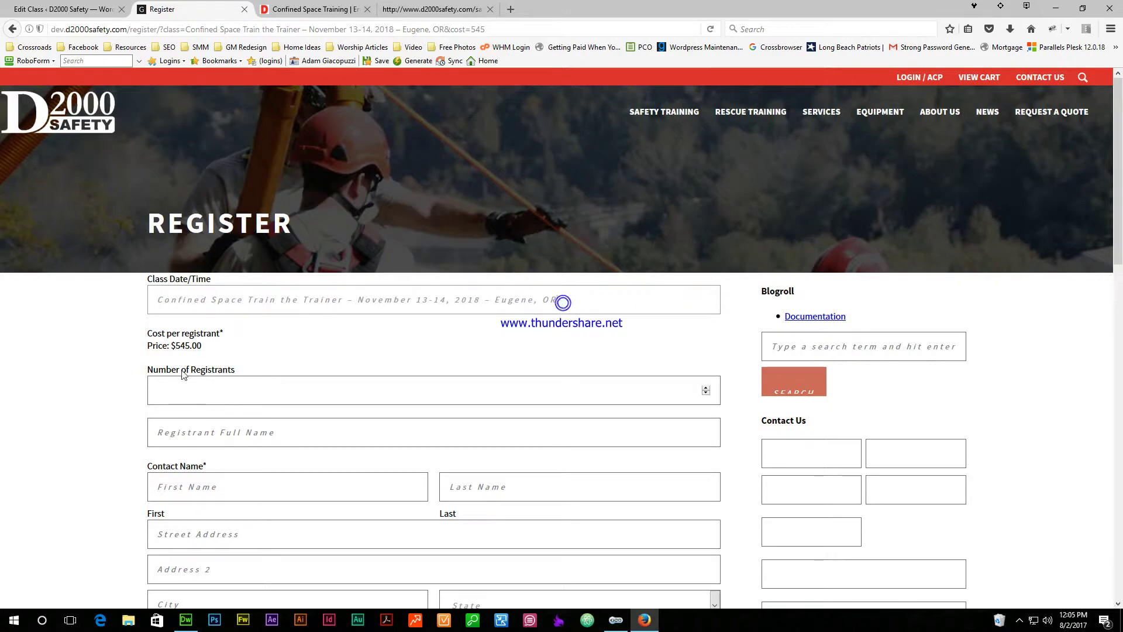
click(174, 345)
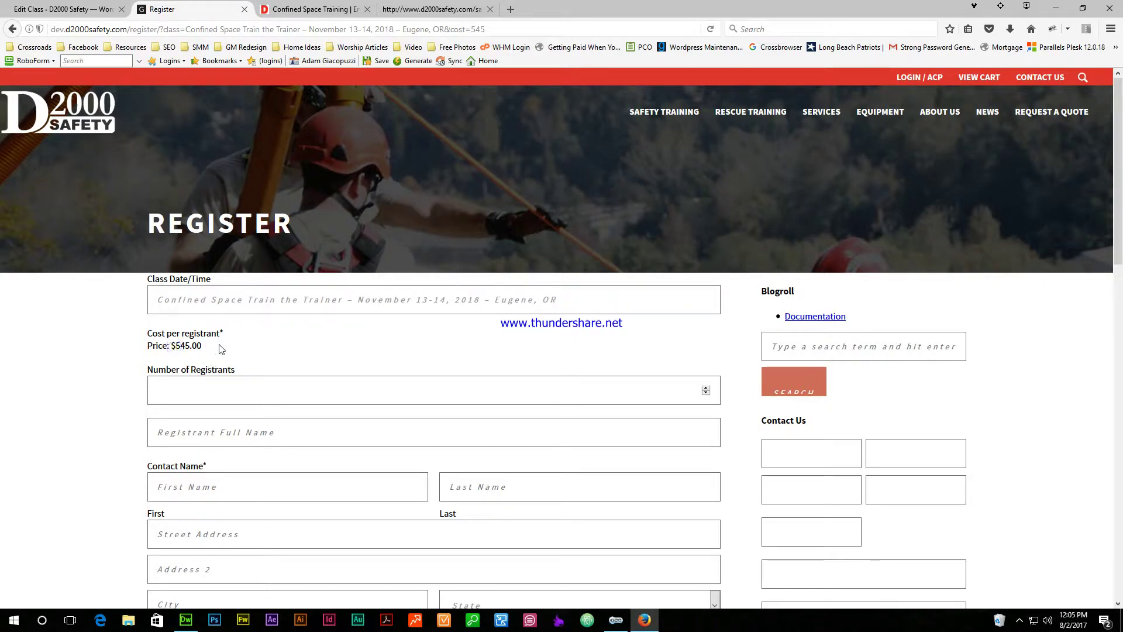
scroll(158, 312, down, 3)
scroll(124, 363, up, 2)
scroll(124, 363, up, 2)
click(158, 303)
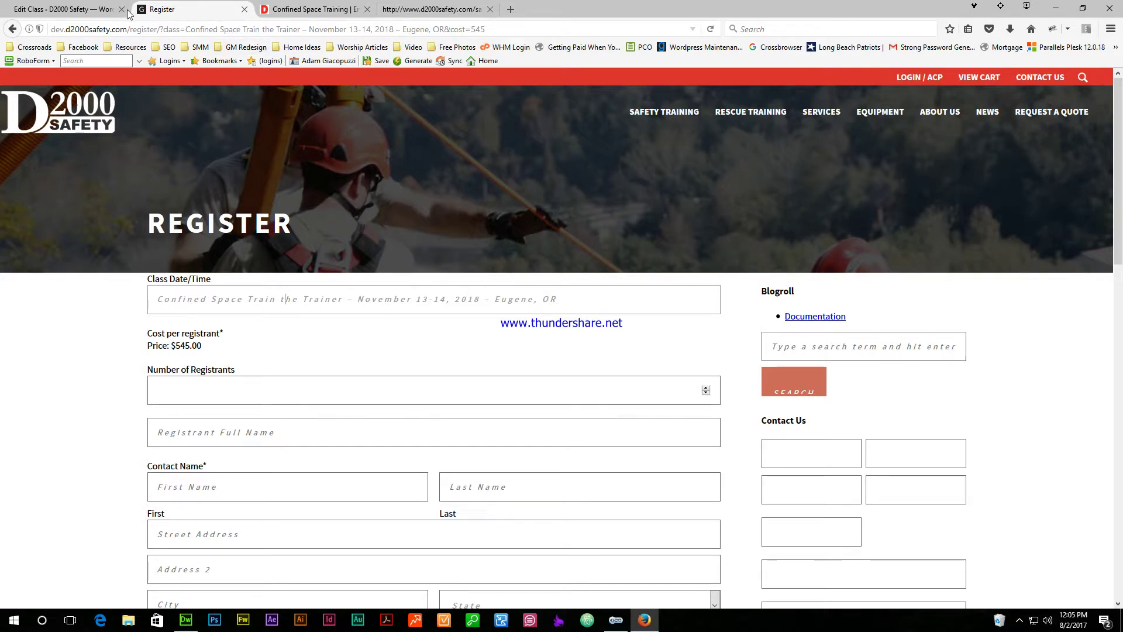
Return to the Confined Space Rescue Operations class's edit page and examine its title and excerpt.
click(80, 11)
drag(597, 136, 111, 135)
drag(550, 136, 111, 135)
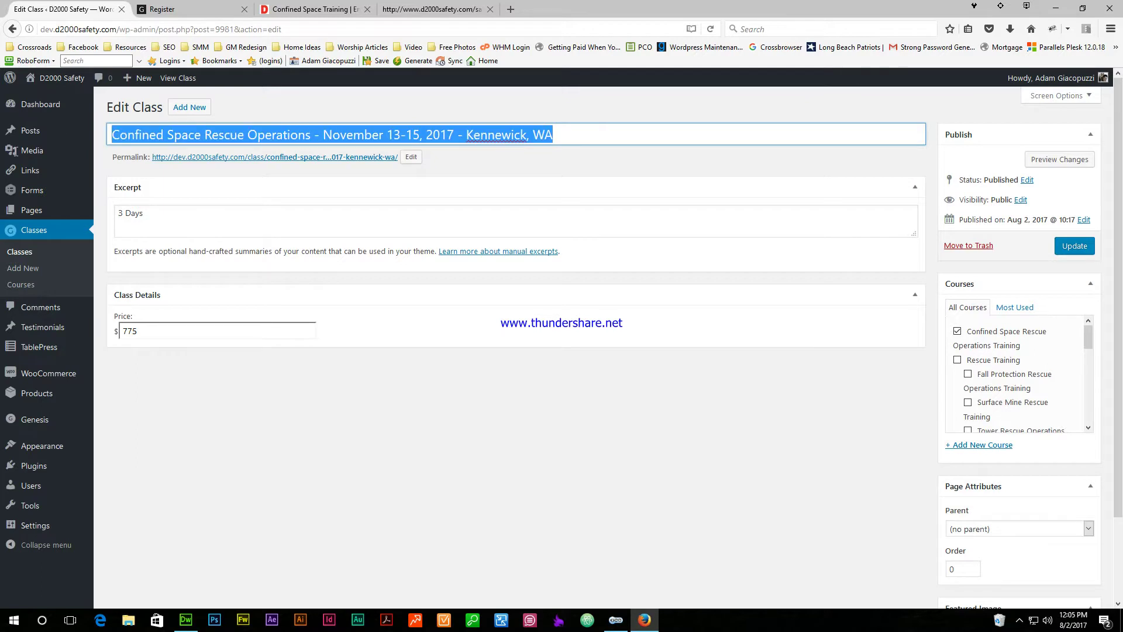
click(172, 214)
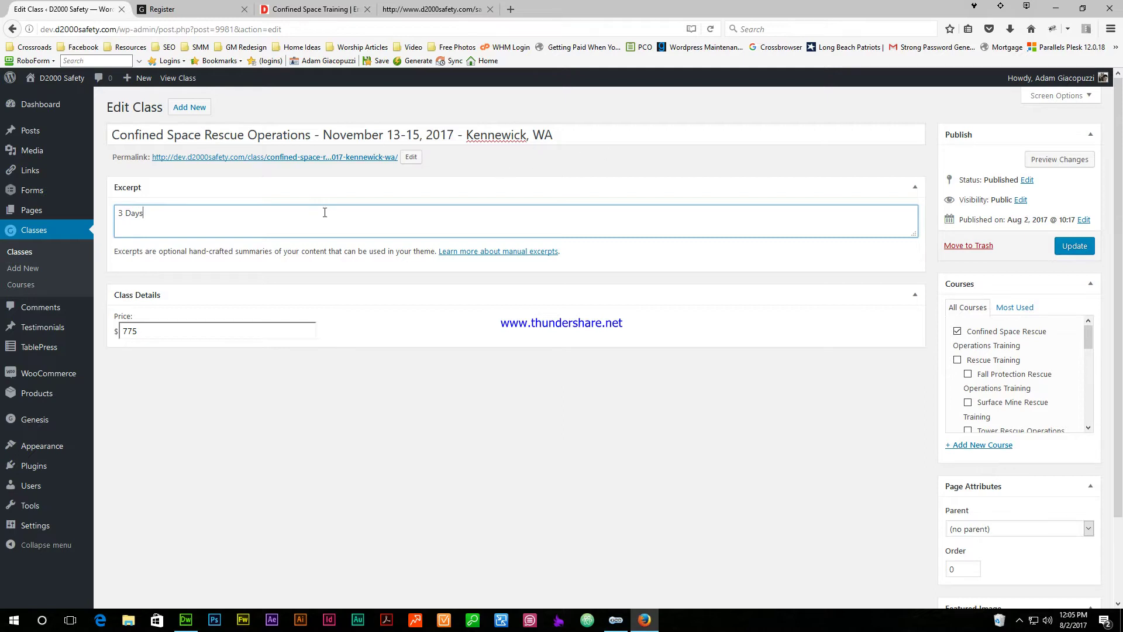
click(388, 277)
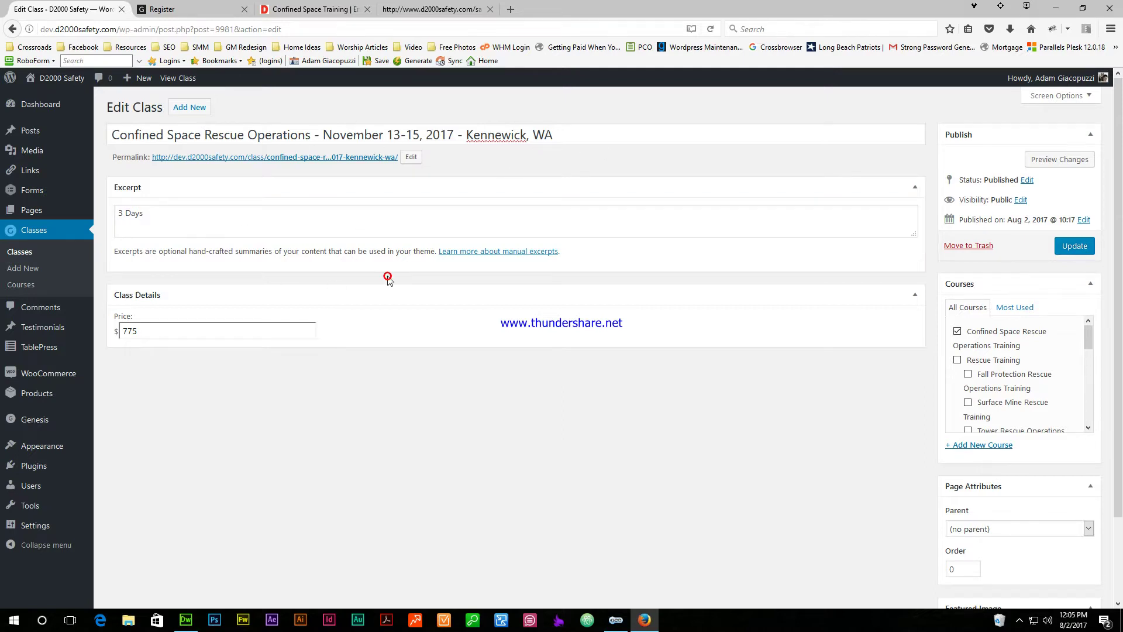
Go back from the registration form to the Train-the-Trainer page and review how its upcoming classes are listed.
click(193, 9)
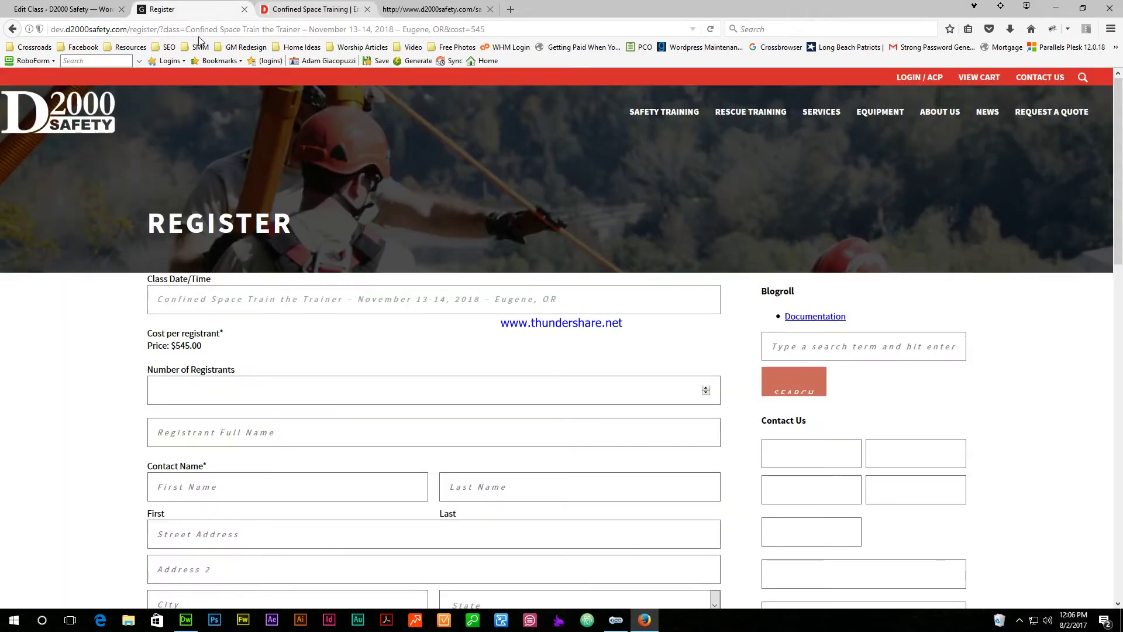
click(12, 29)
scroll(264, 273, up, 5)
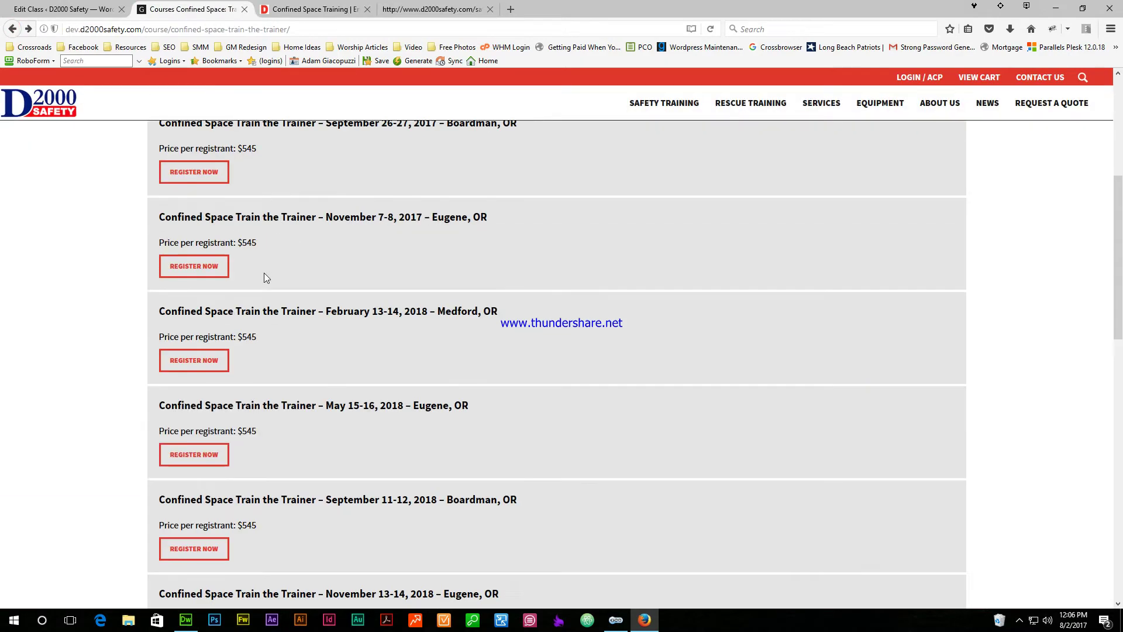
scroll(264, 273, up, 2)
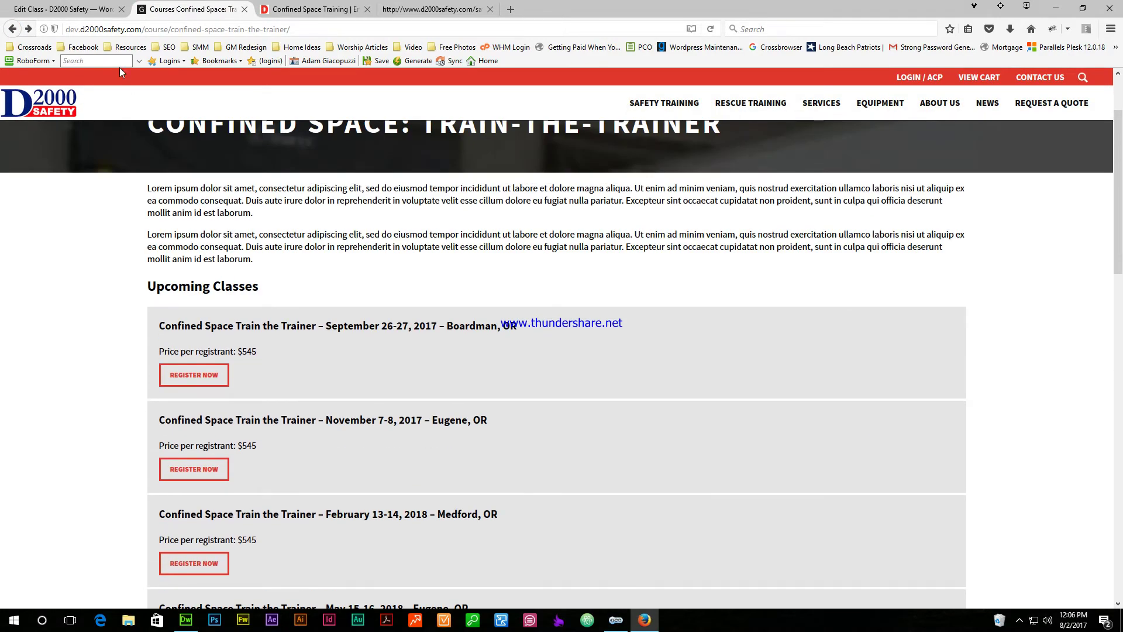
Return to the Kennewick class's edit page and examine its course assignment and the remaining class settings.
click(48, 6)
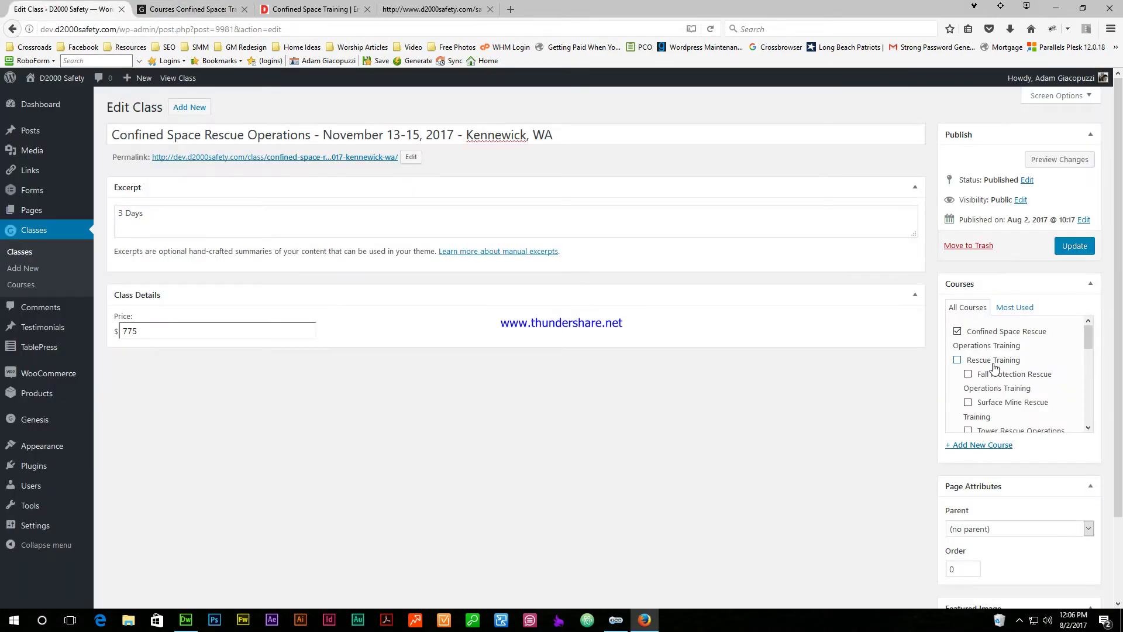
scroll(978, 407, down, 2)
scroll(812, 427, down, 1)
scroll(991, 283, up, 3)
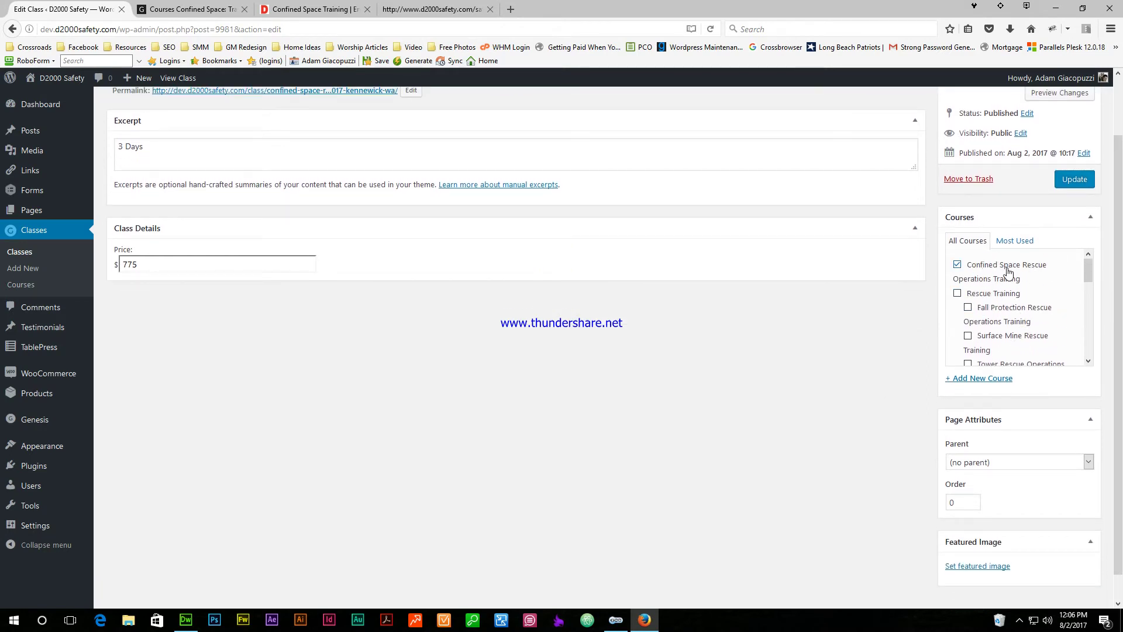
scroll(839, 386, down, 1)
scroll(834, 385, up, 2)
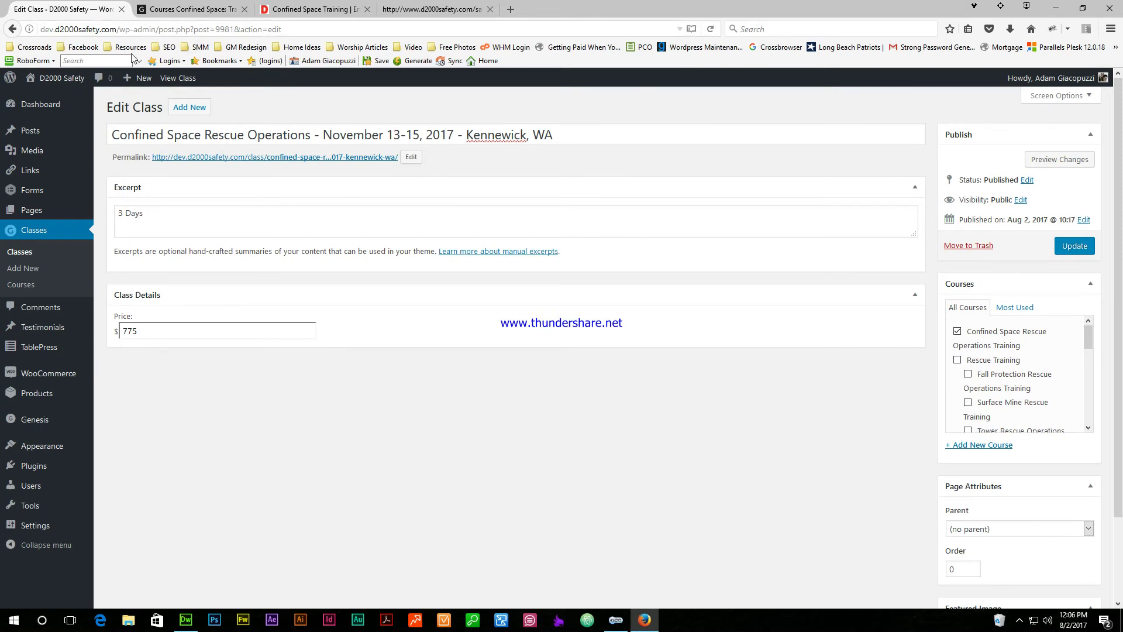
click(1019, 620)
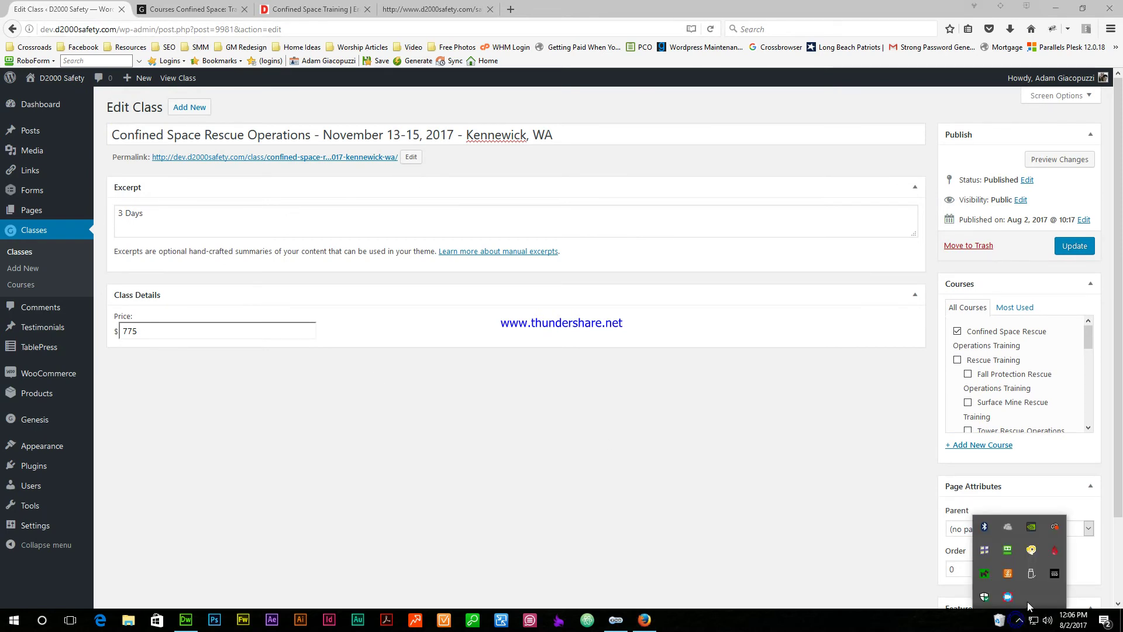